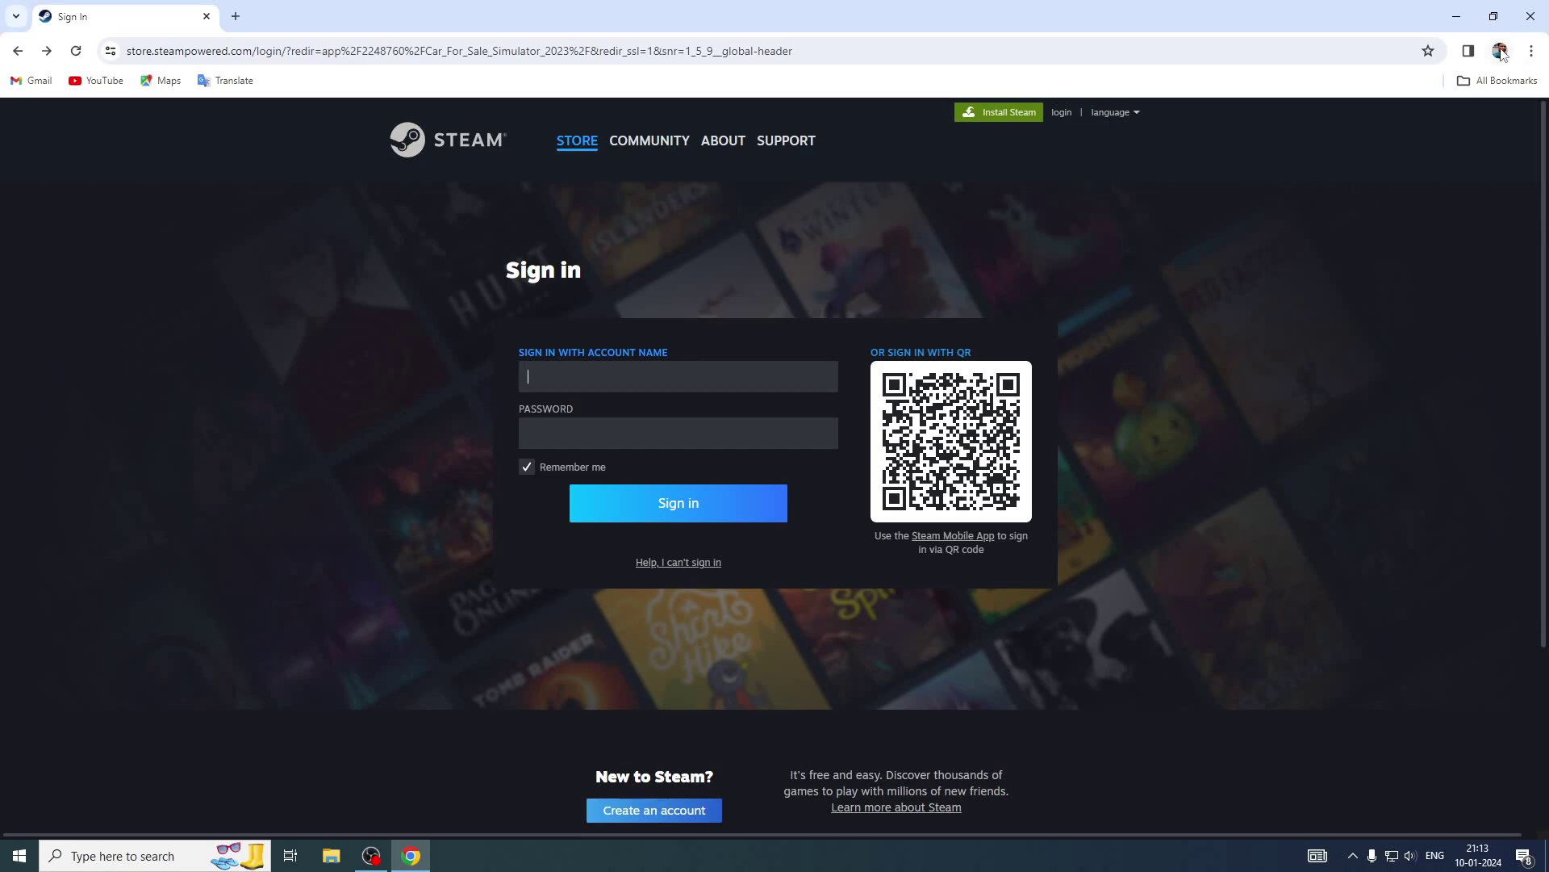
Sign in to the Steam store with the account name and account password.
{"action": "left_click", "coordinate": [1500, 51]}
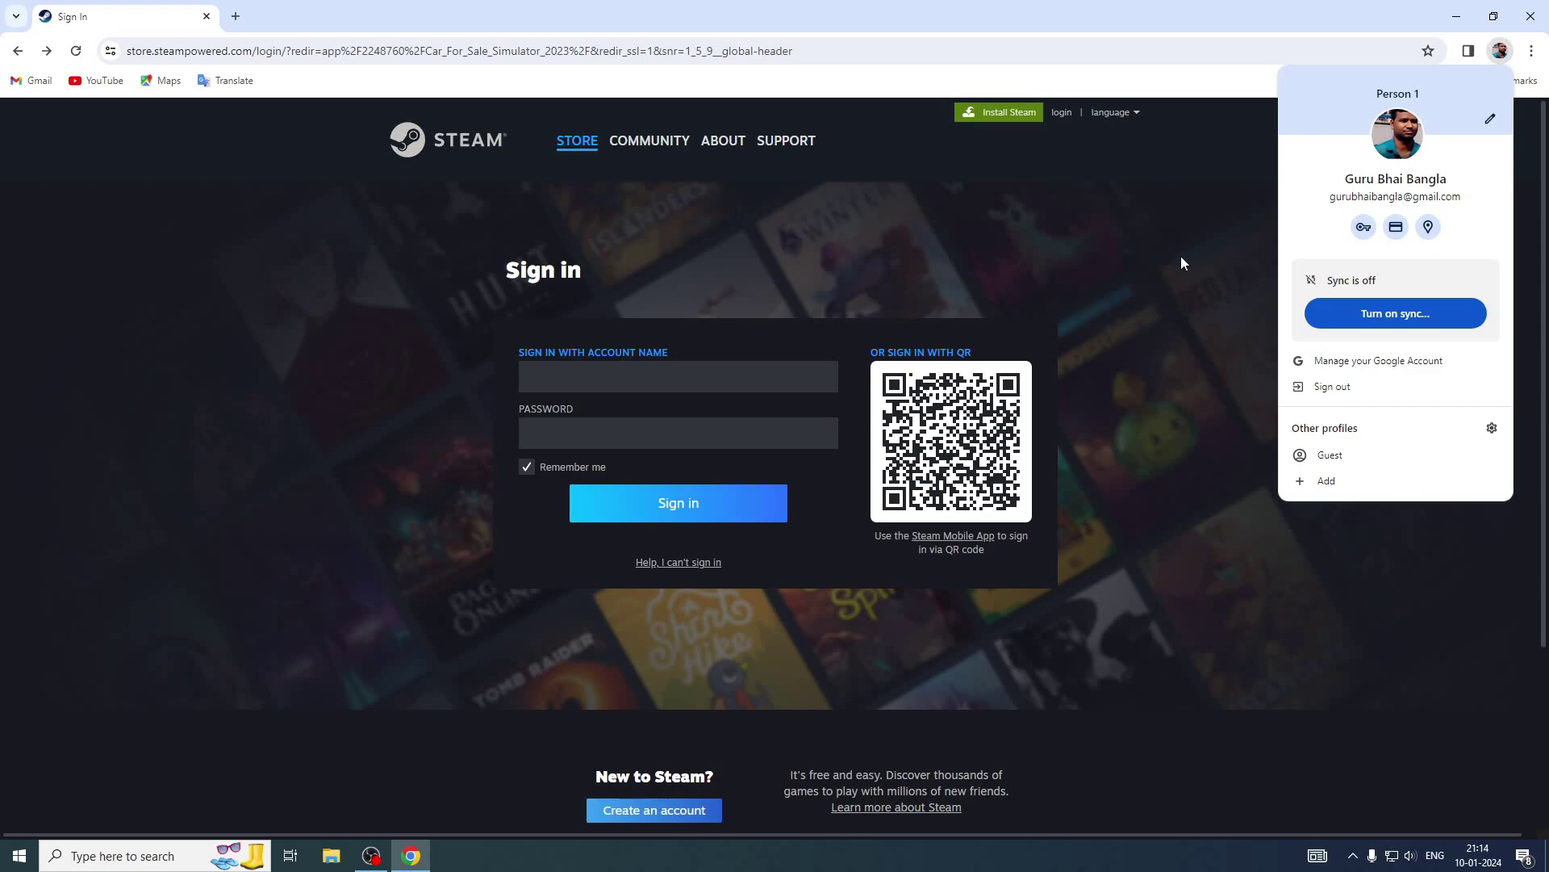
{"action": "left_click", "coordinate": [690, 378]}
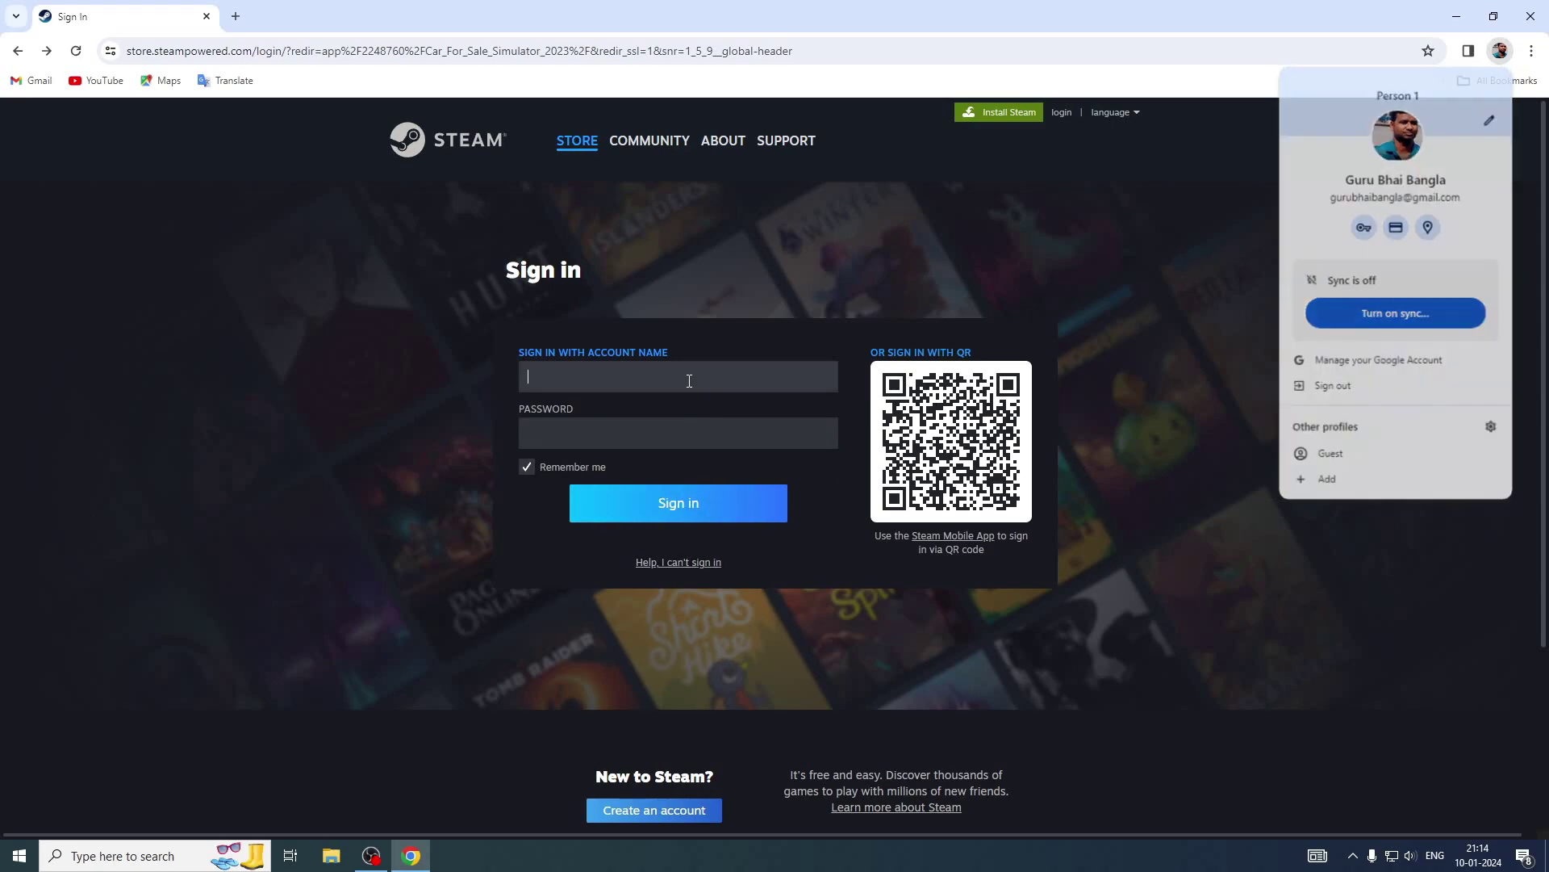
{"action": "left_click", "coordinate": [678, 412]}
{"action": "left_click", "coordinate": [691, 507]}
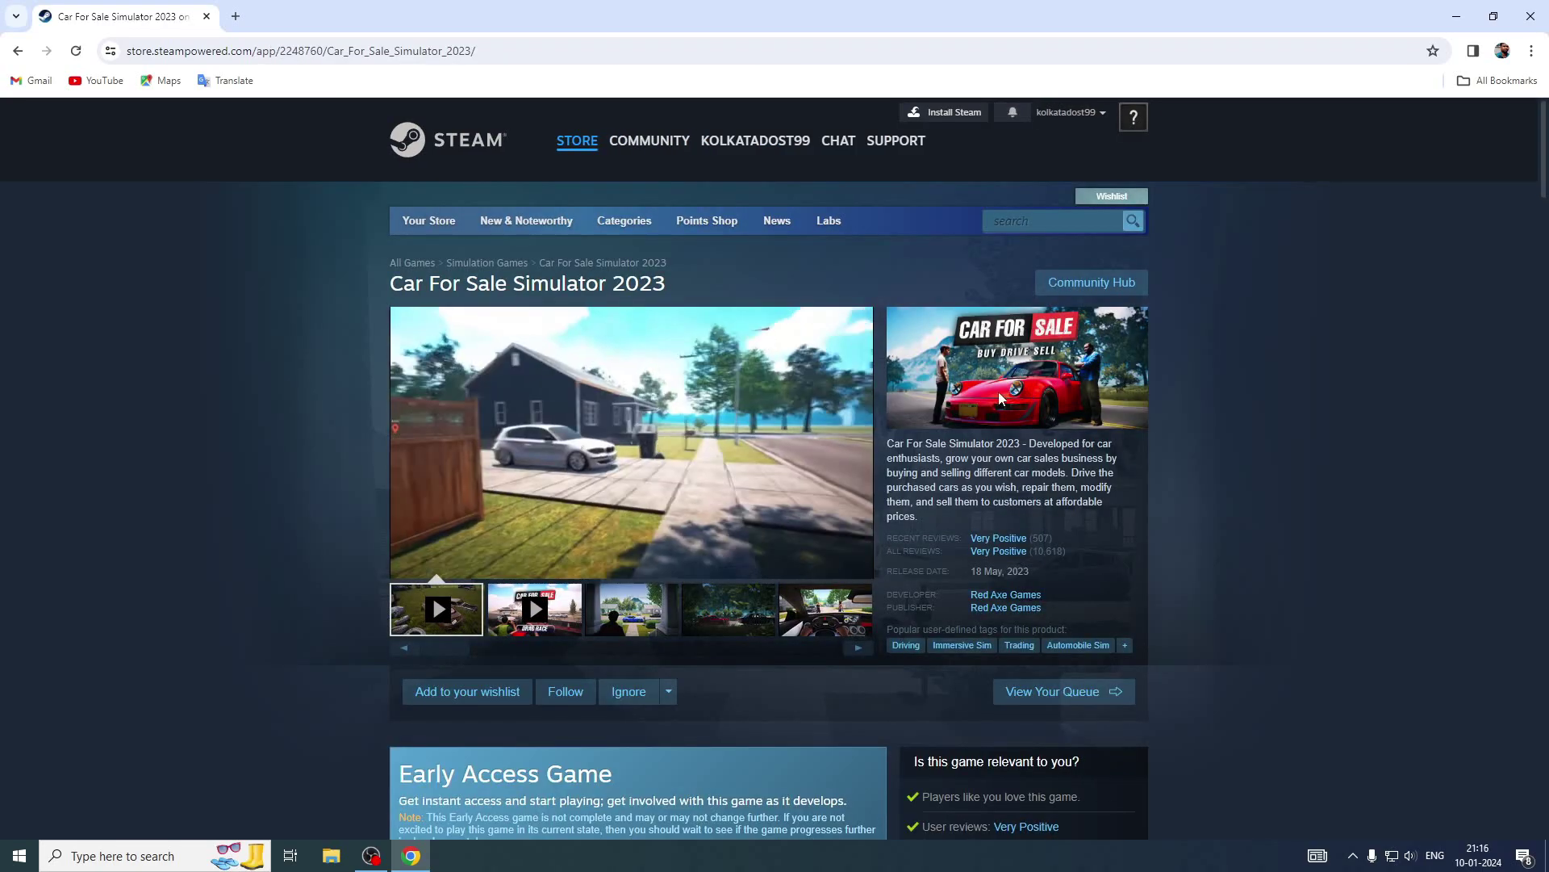
Add the standalone Car For Sale Simulator 2023 to the cart and start checkout as a purchase for oneself.
{"action": "scroll", "coordinate": [993, 403], "scroll_direction": "down", "scroll_amount": 4}
{"action": "scroll", "coordinate": [1009, 401], "scroll_direction": "down", "scroll_amount": 4}
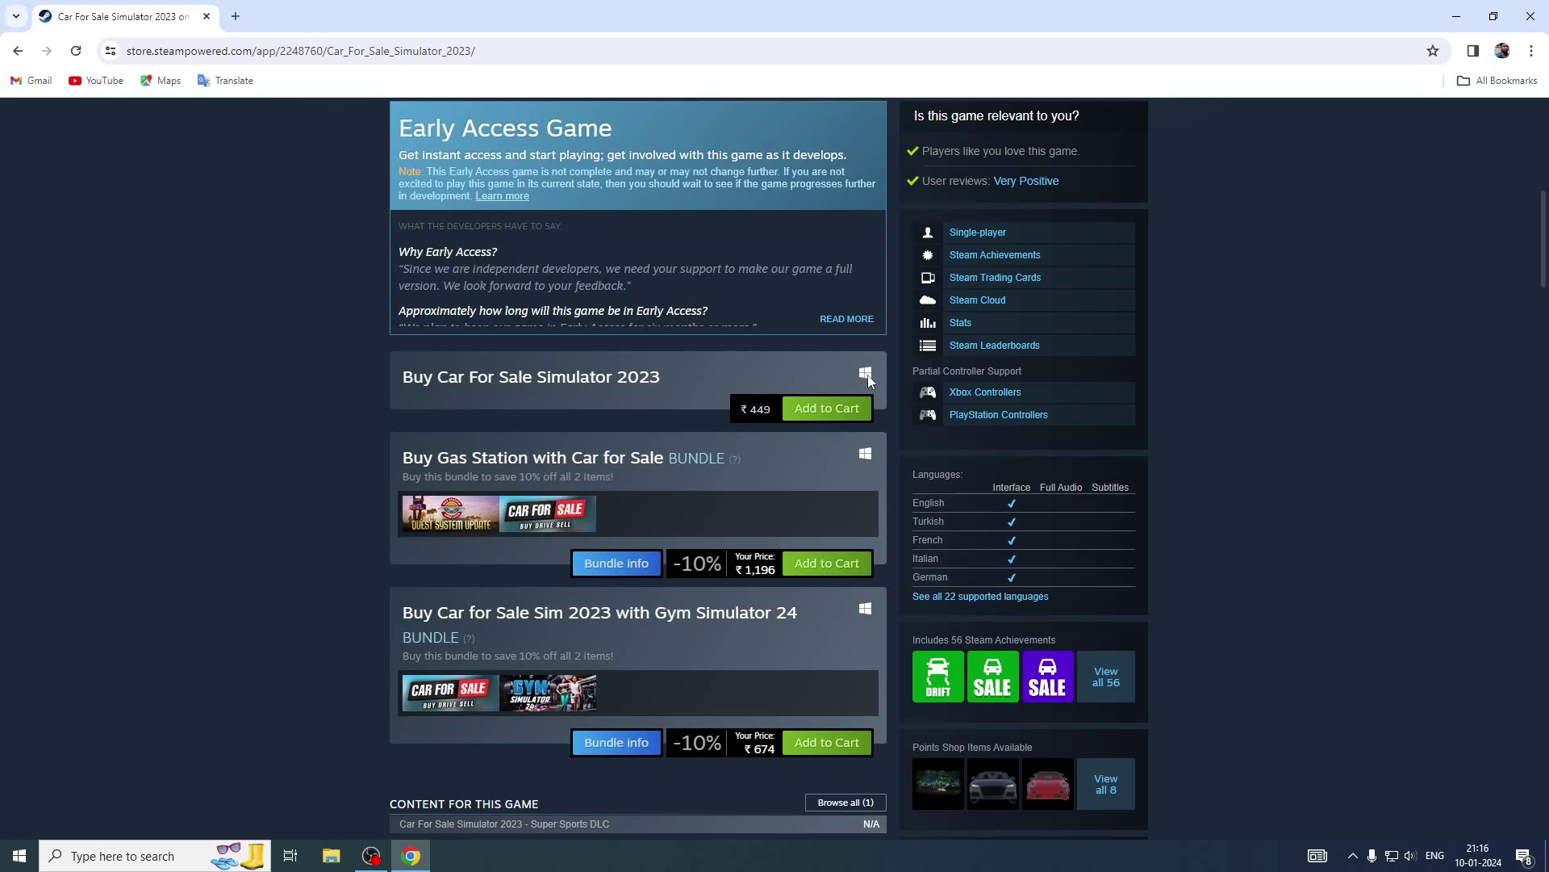
{"action": "left_click", "coordinate": [818, 415]}
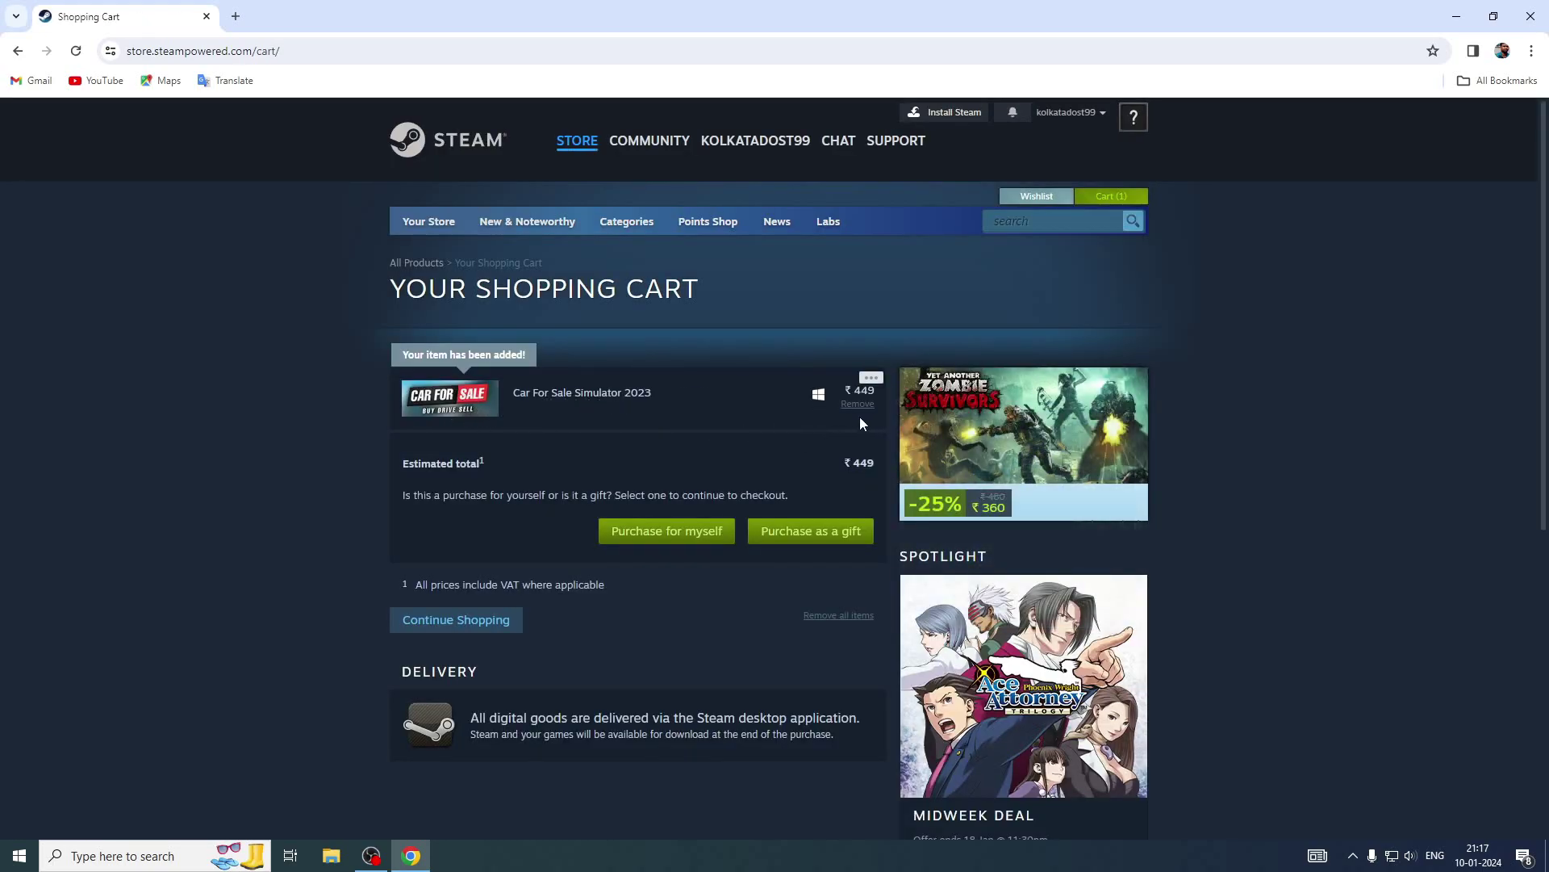
{"action": "left_click", "coordinate": [667, 531]}
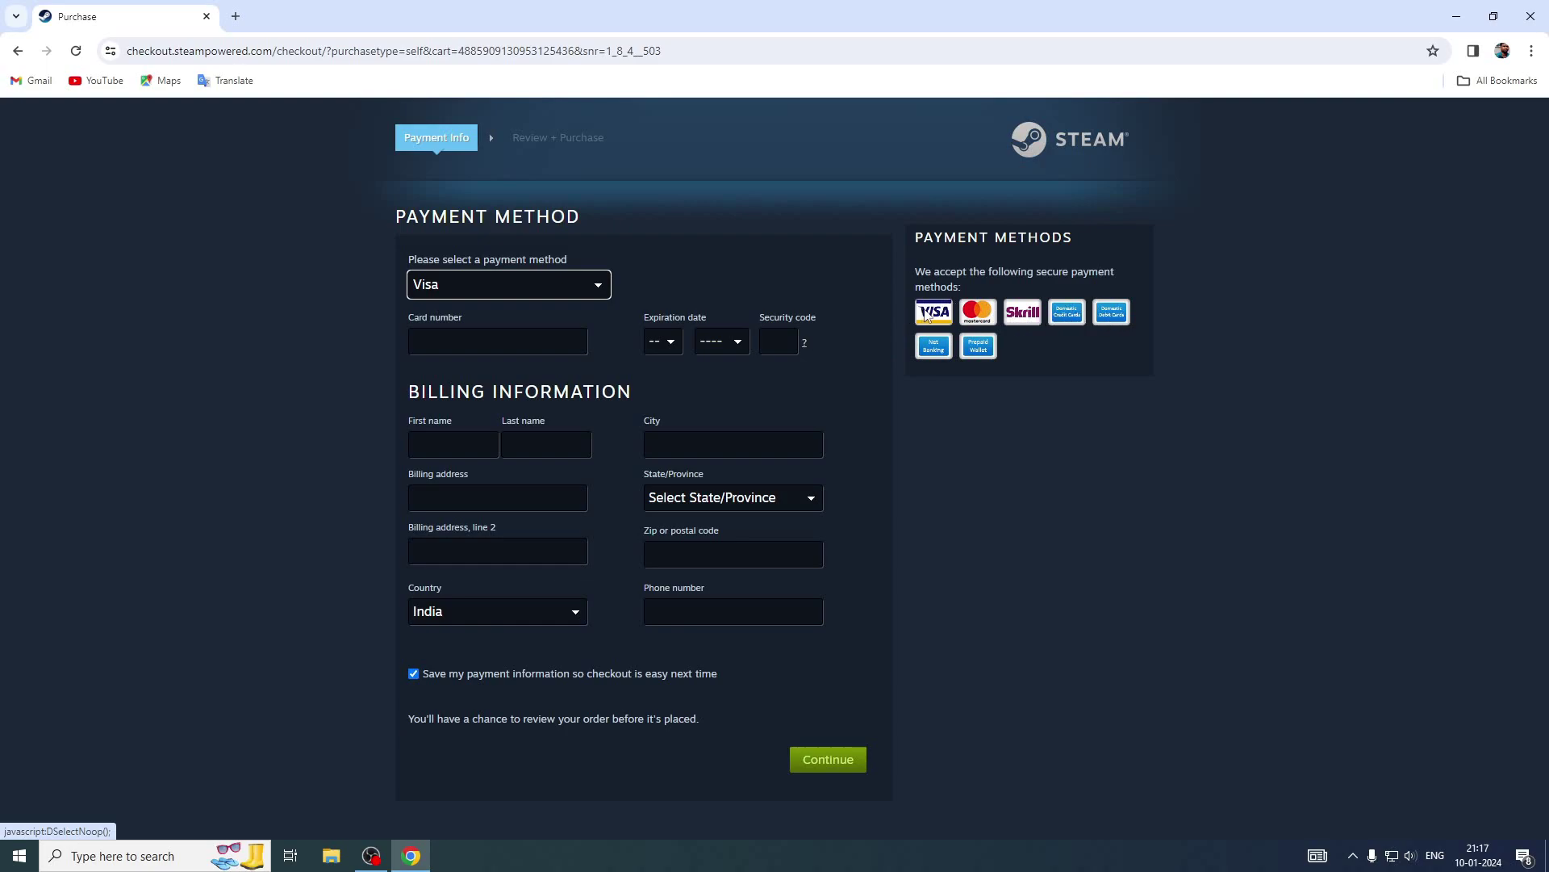
Choose Prepaid Wallet (Domestic) as the payment method and continue from the order review to Novaplay.
{"action": "left_click", "coordinate": [563, 288]}
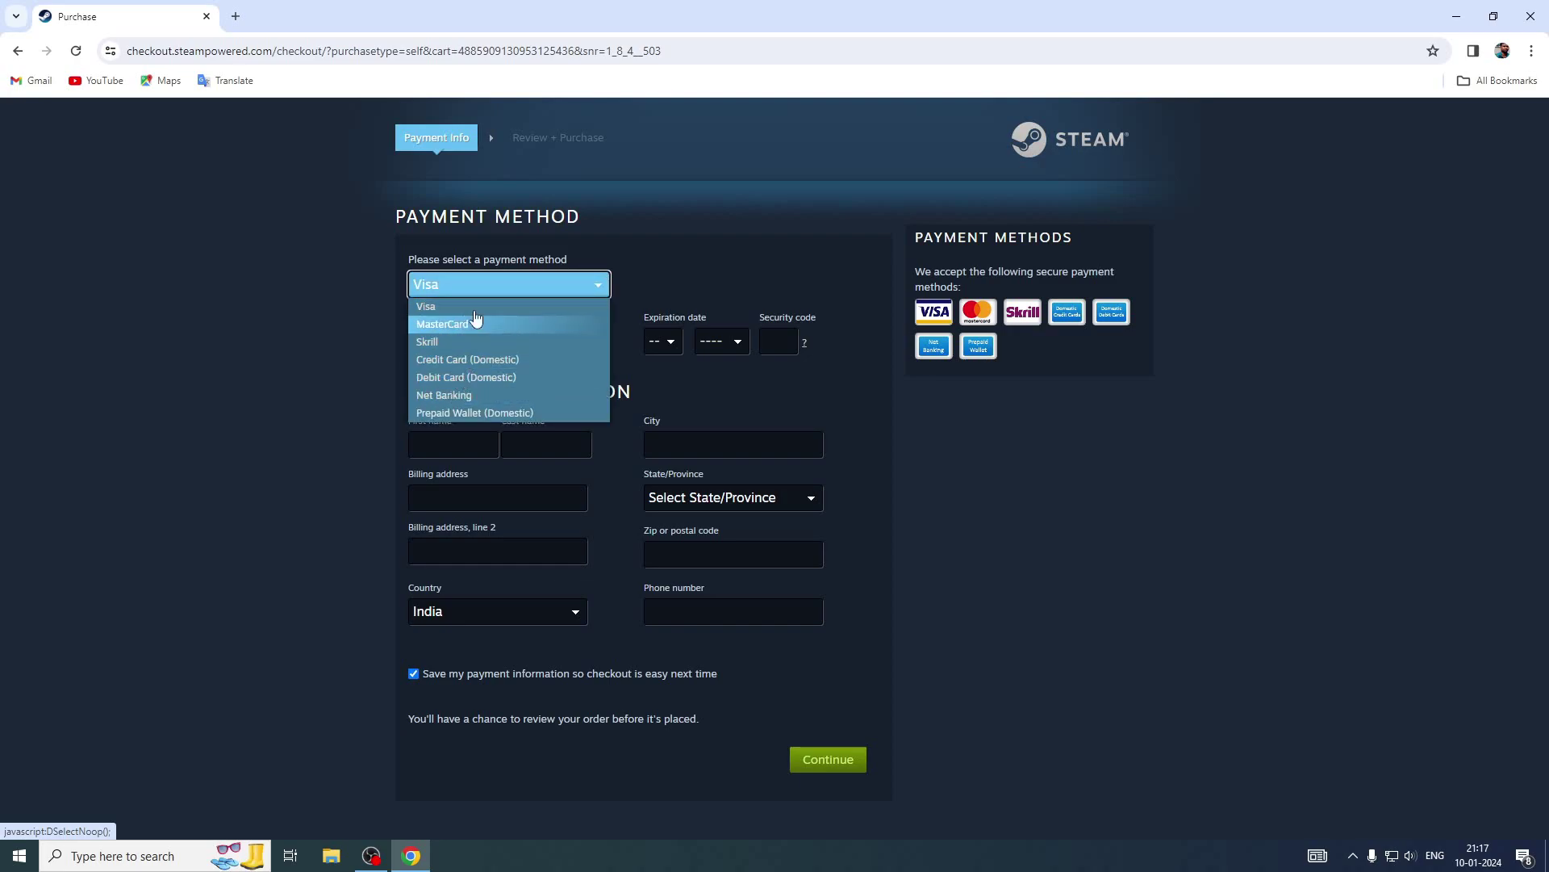
{"action": "left_click", "coordinate": [549, 288]}
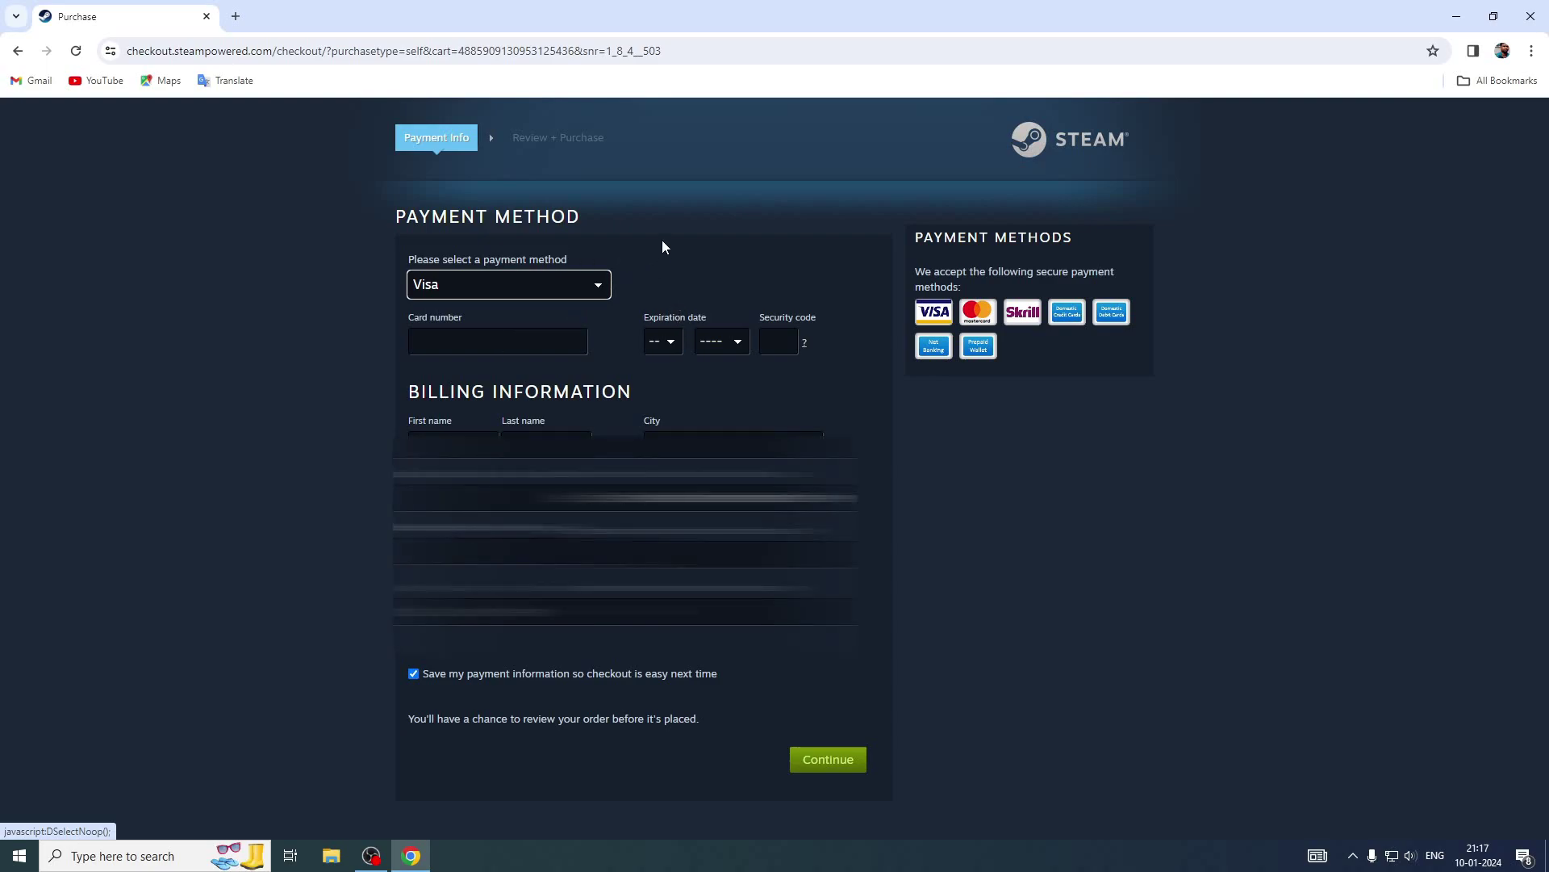
{"action": "left_click", "coordinate": [560, 288]}
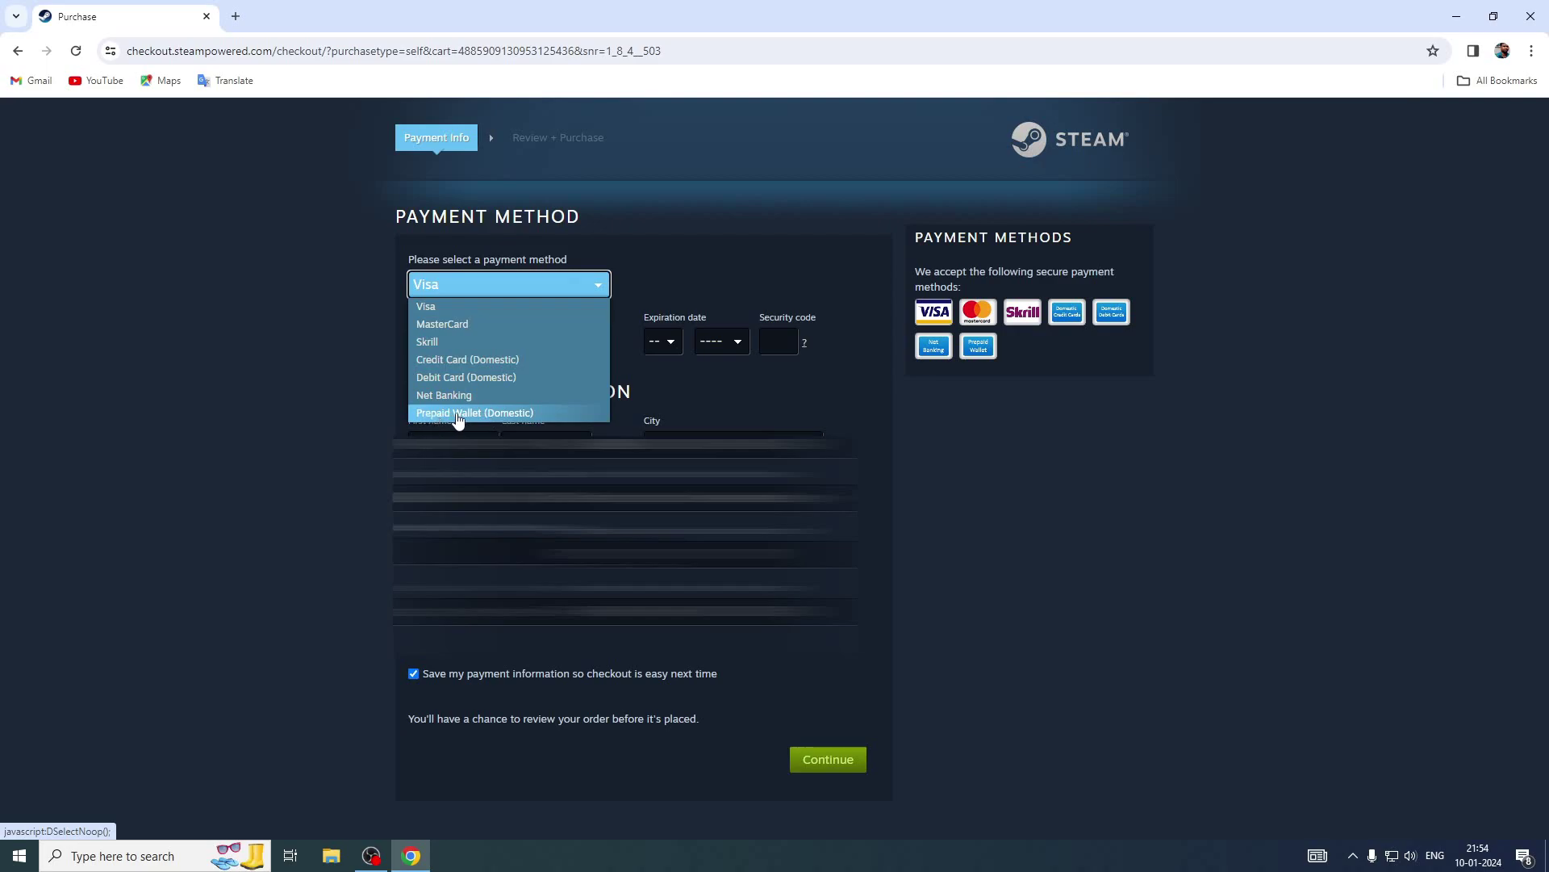
{"action": "left_click", "coordinate": [502, 415]}
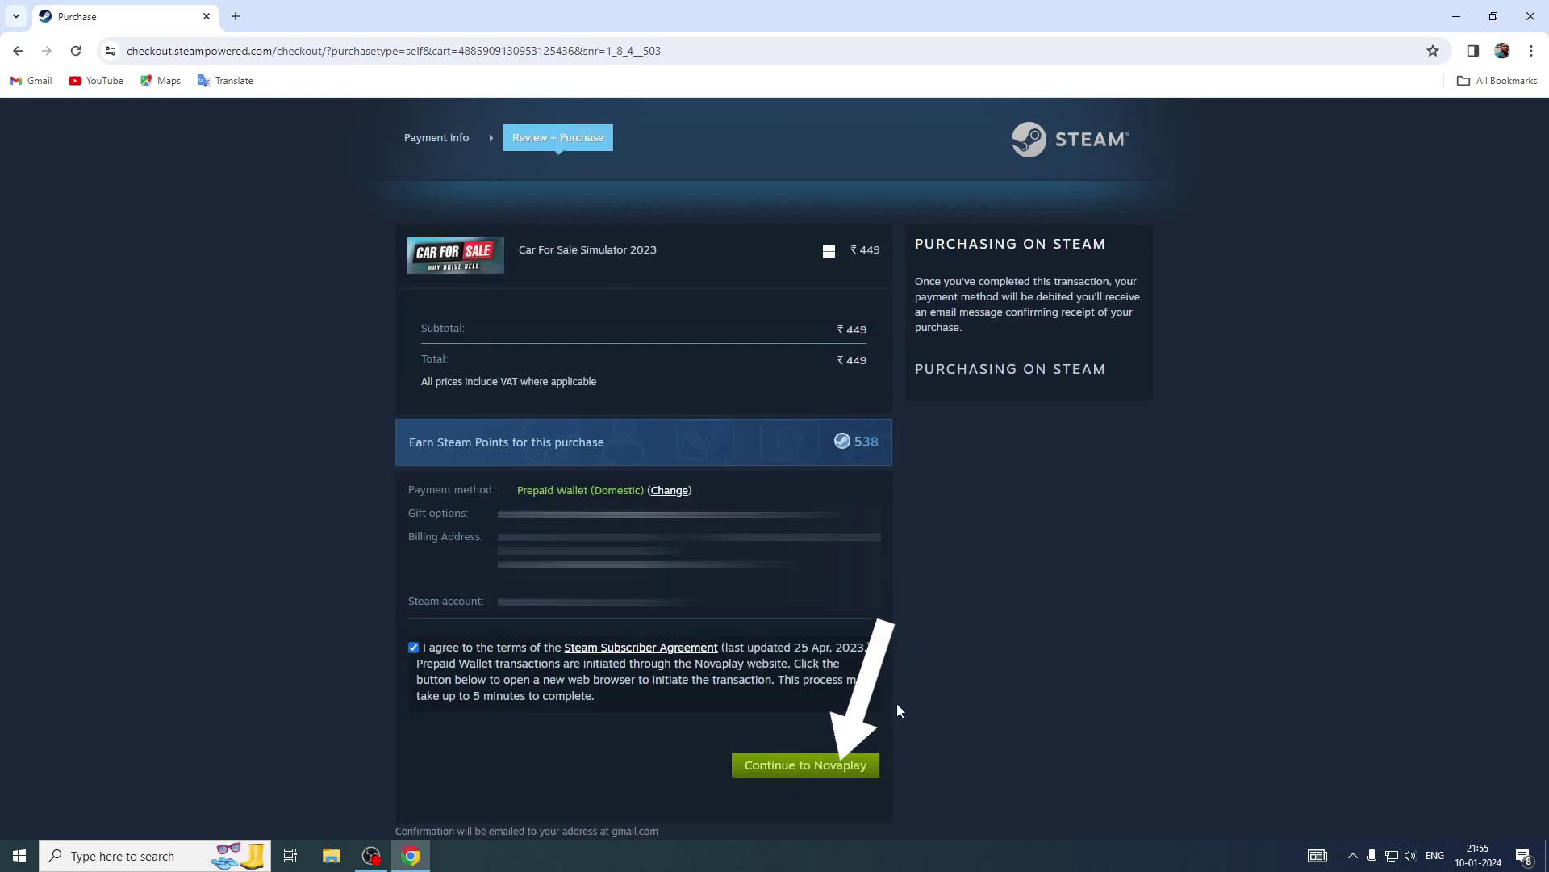
{"action": "left_click", "coordinate": [807, 765]}
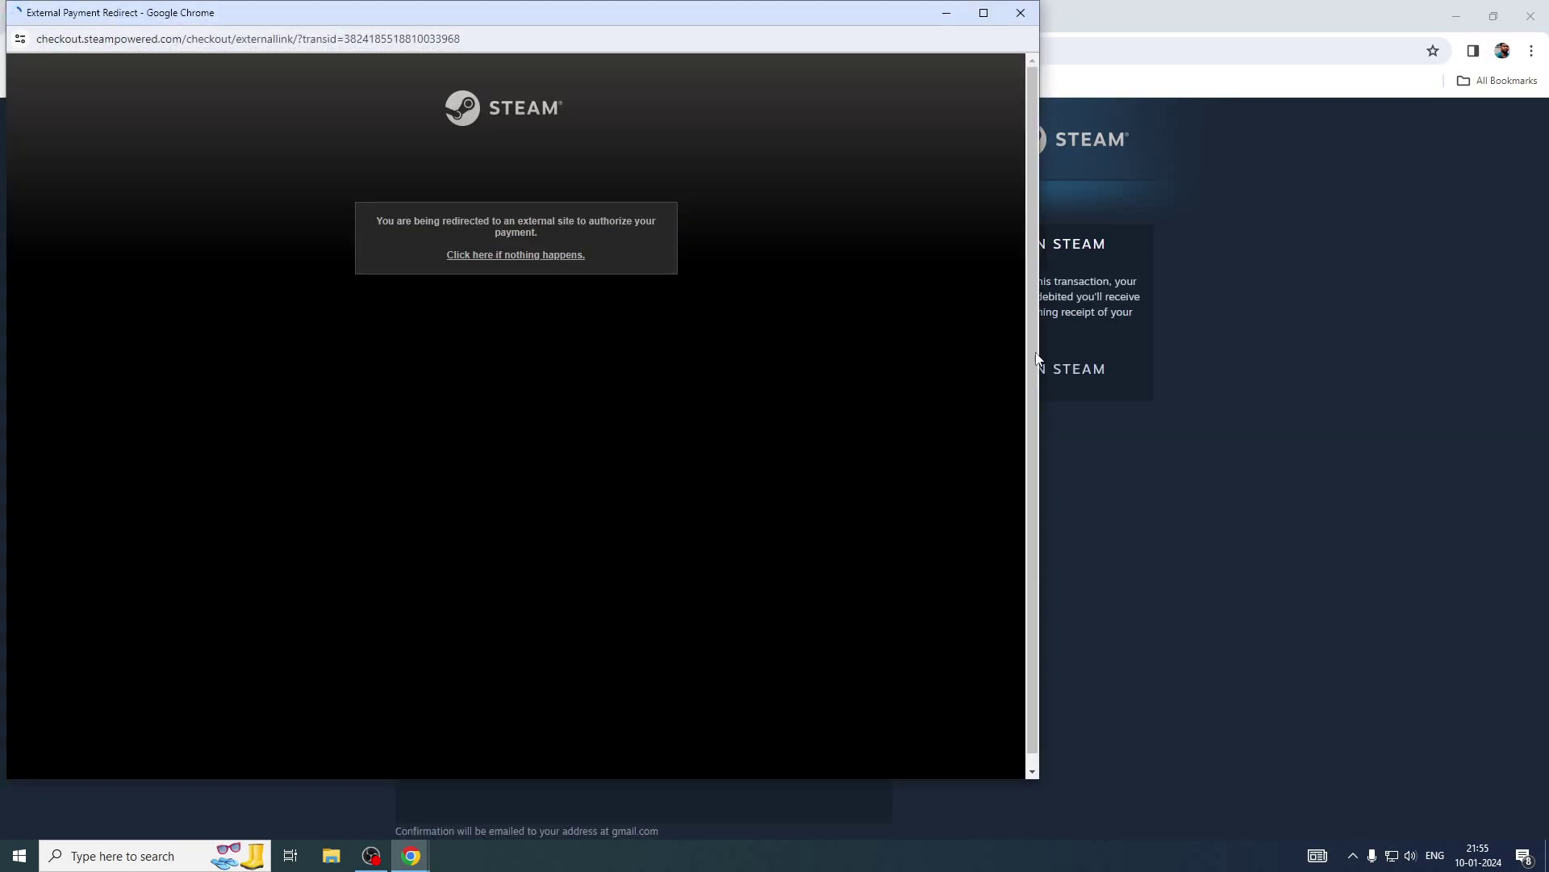
Maximize the payment window and submit the billing info with matching shipping info, declining to save the address.
{"action": "left_click", "coordinate": [984, 13]}
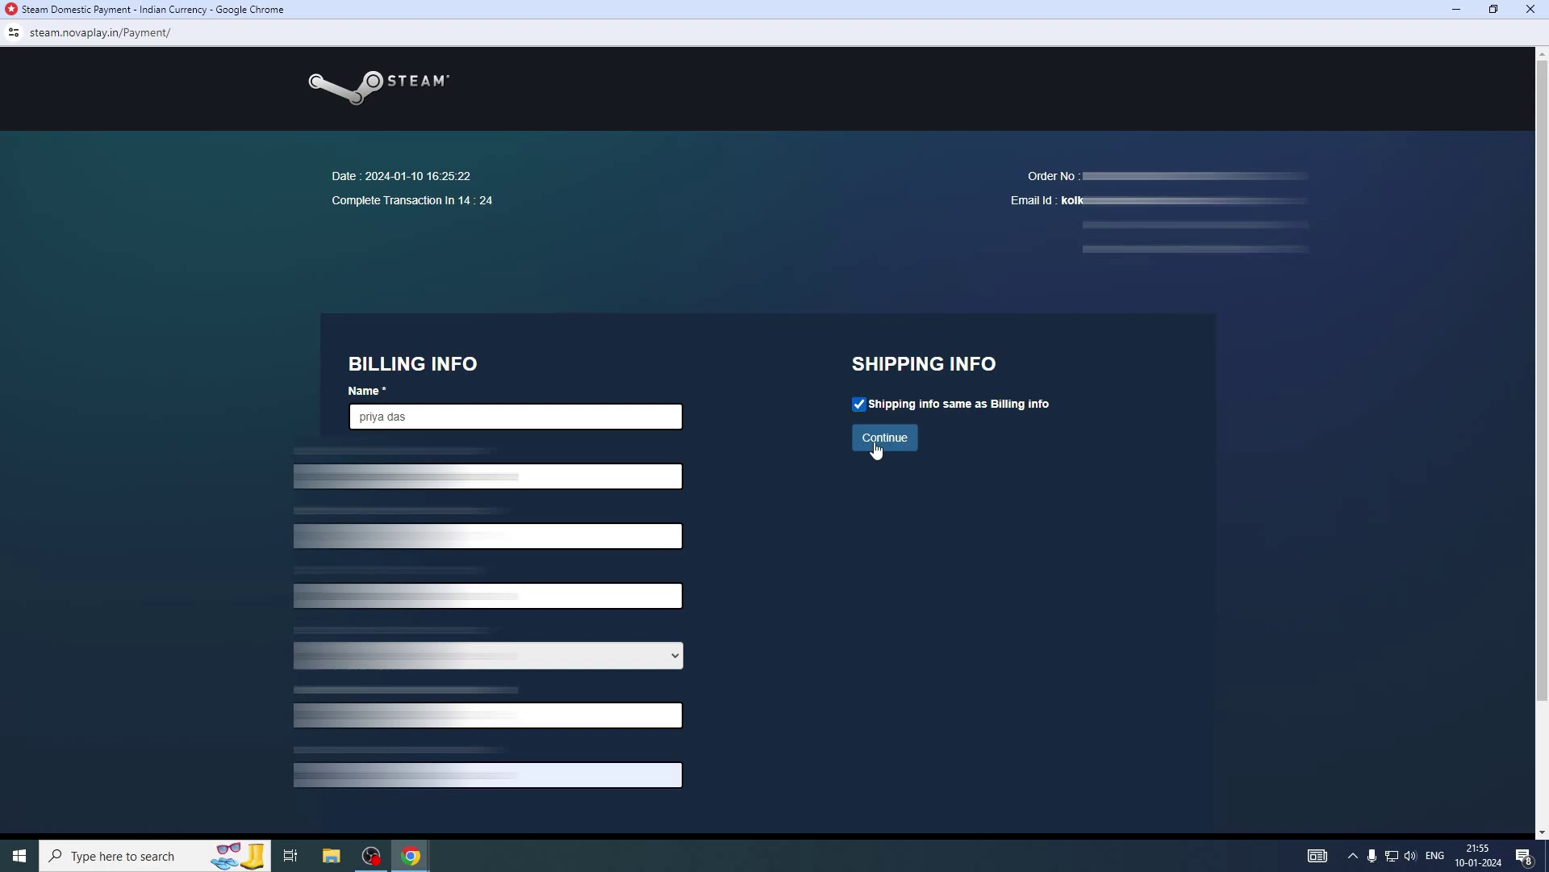
{"action": "left_click", "coordinate": [877, 445]}
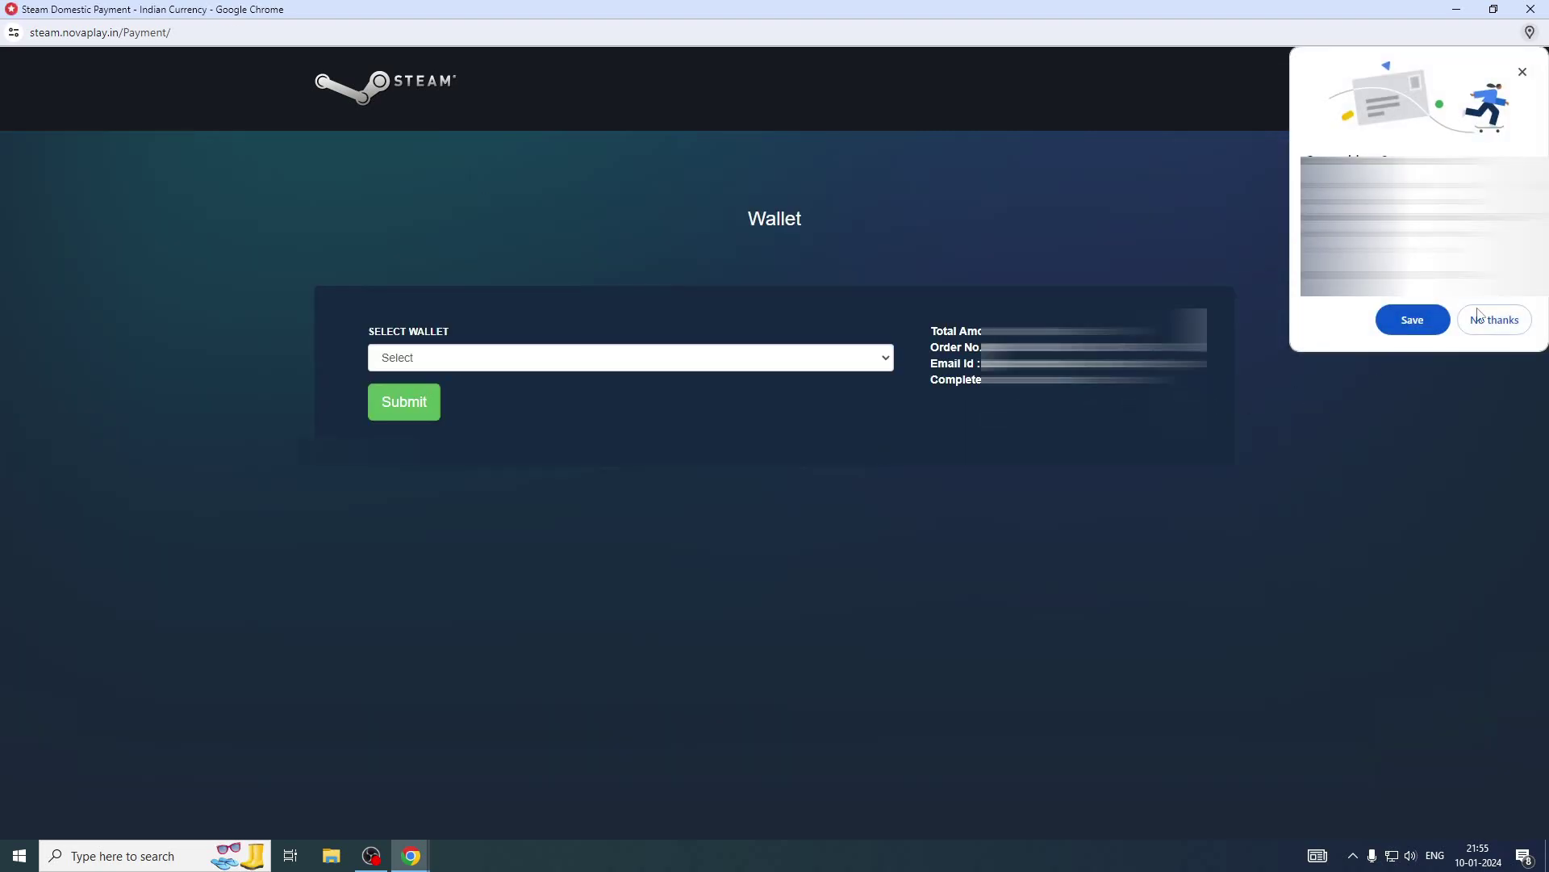
{"action": "left_click", "coordinate": [1492, 322]}
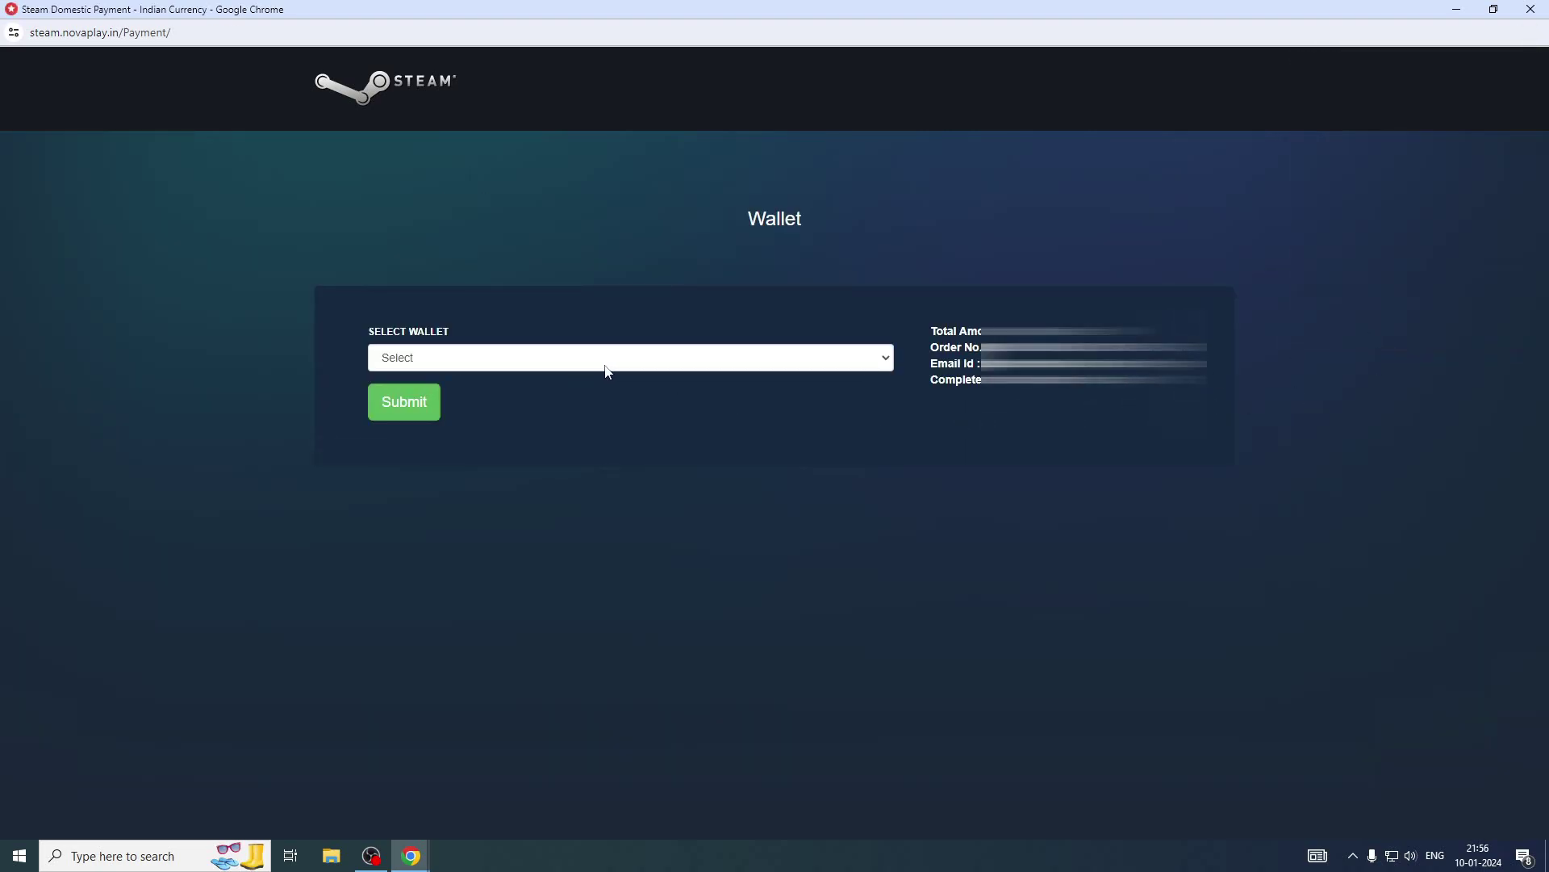
Select Paytm as the wallet for the payment and submit the choice.
{"action": "left_click", "coordinate": [549, 358]}
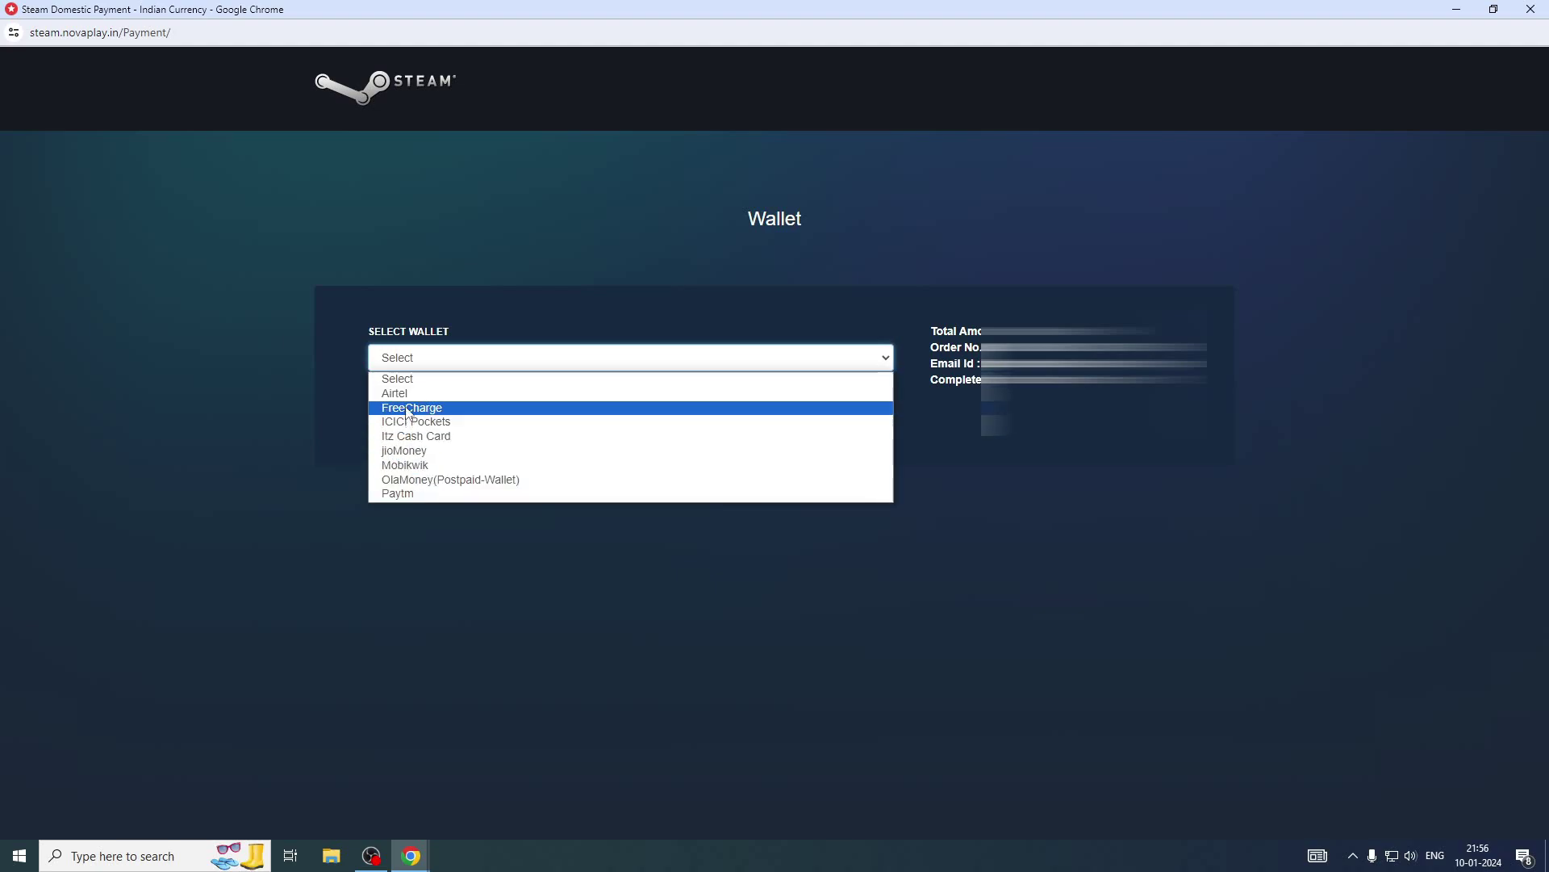
{"action": "left_click", "coordinate": [399, 493]}
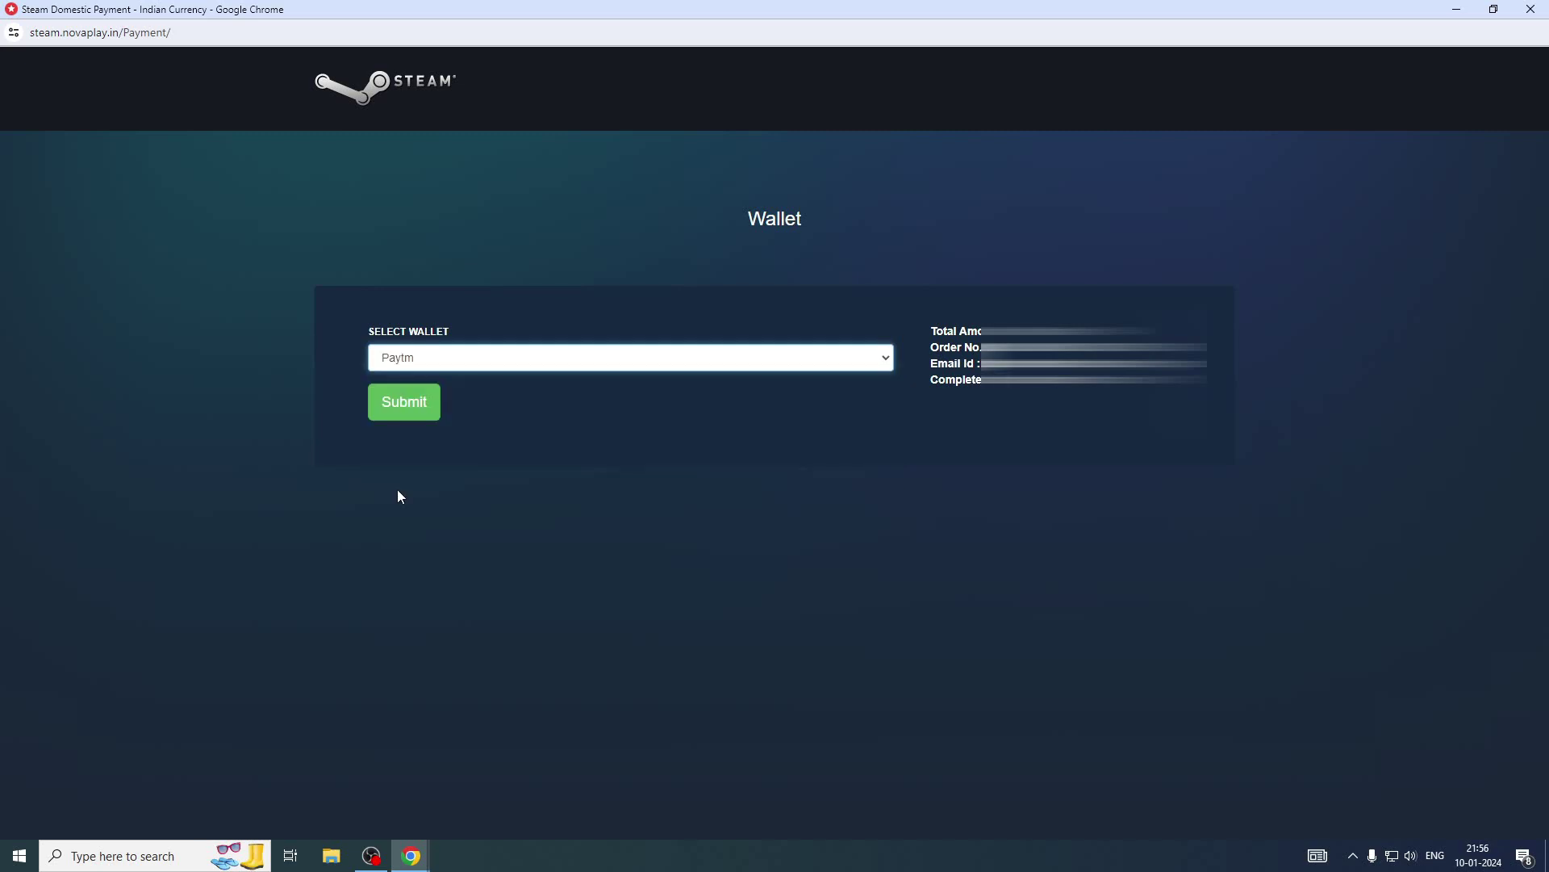
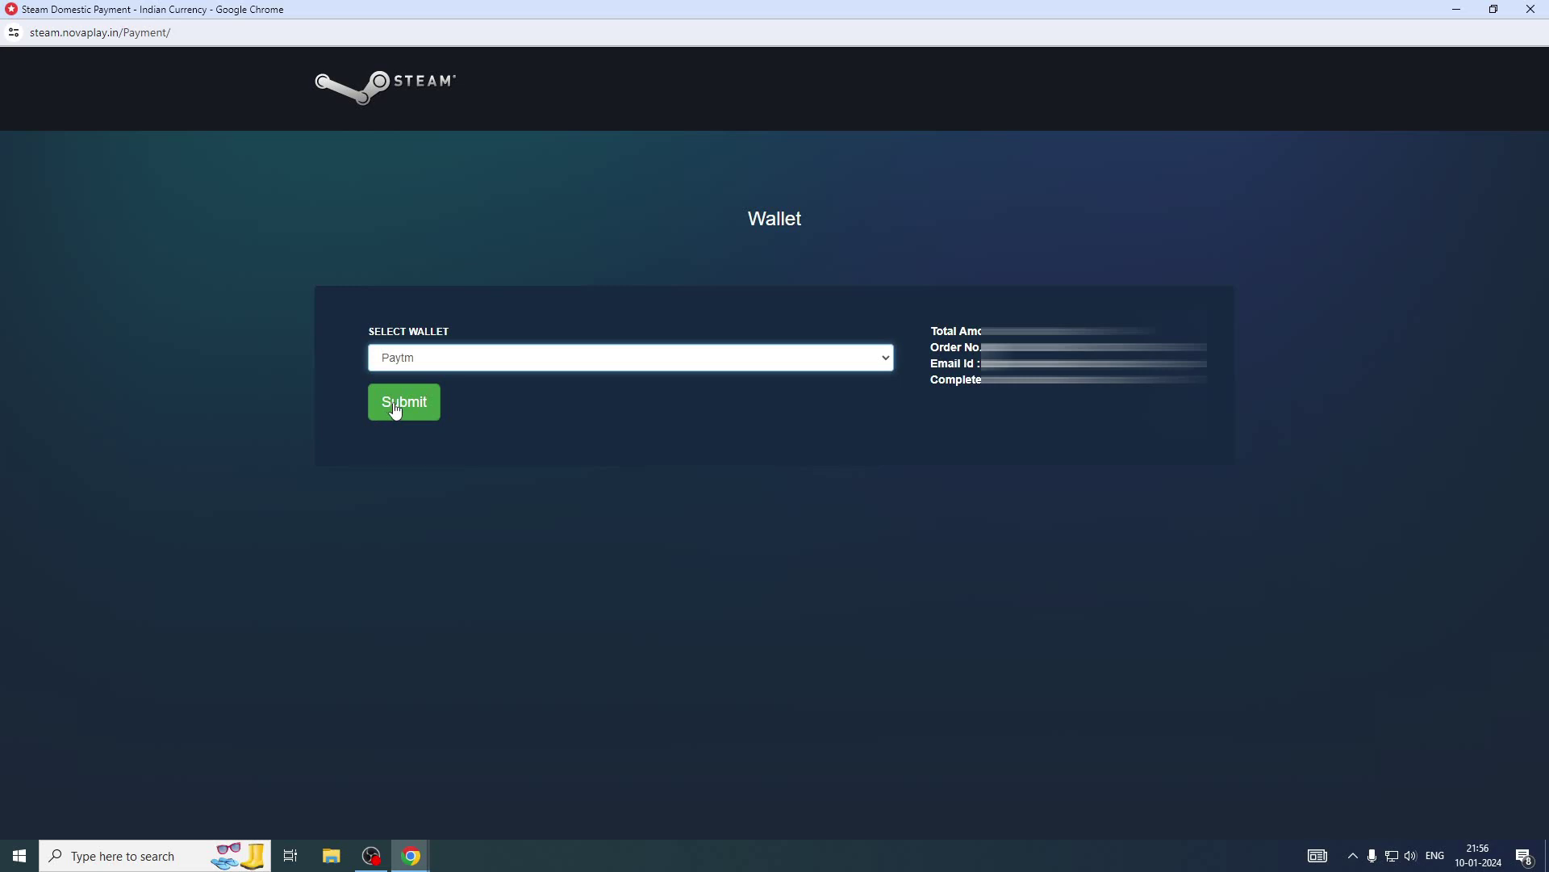
{"action": "left_click", "coordinate": [396, 410]}
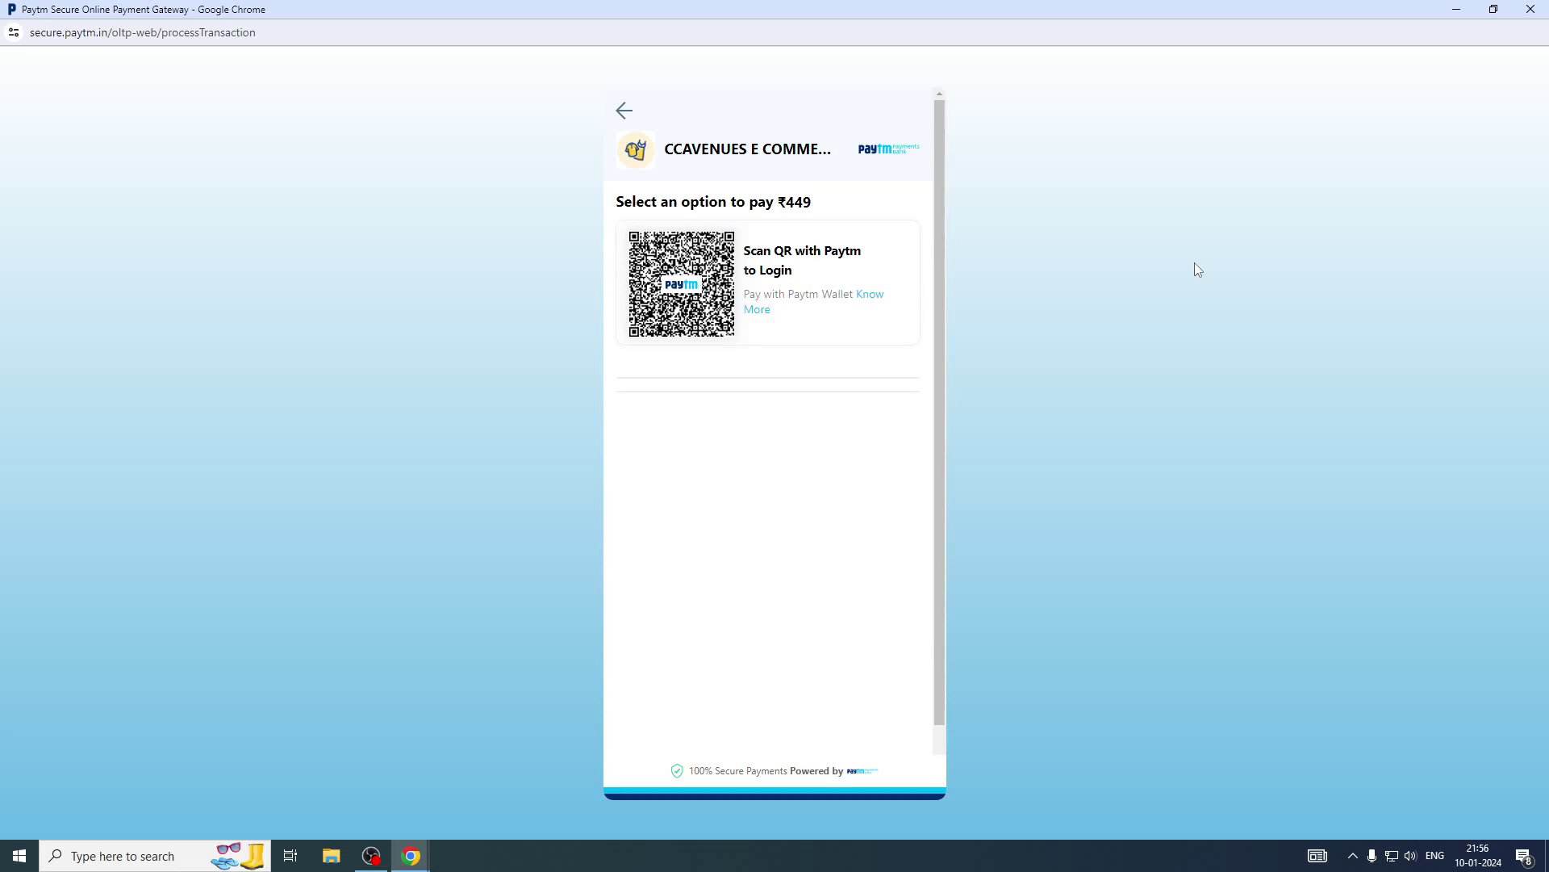
Pay the ₹449 from the Paytm Payments Bank account, entering the account passcode.
{"action": "left_click", "coordinate": [898, 387]}
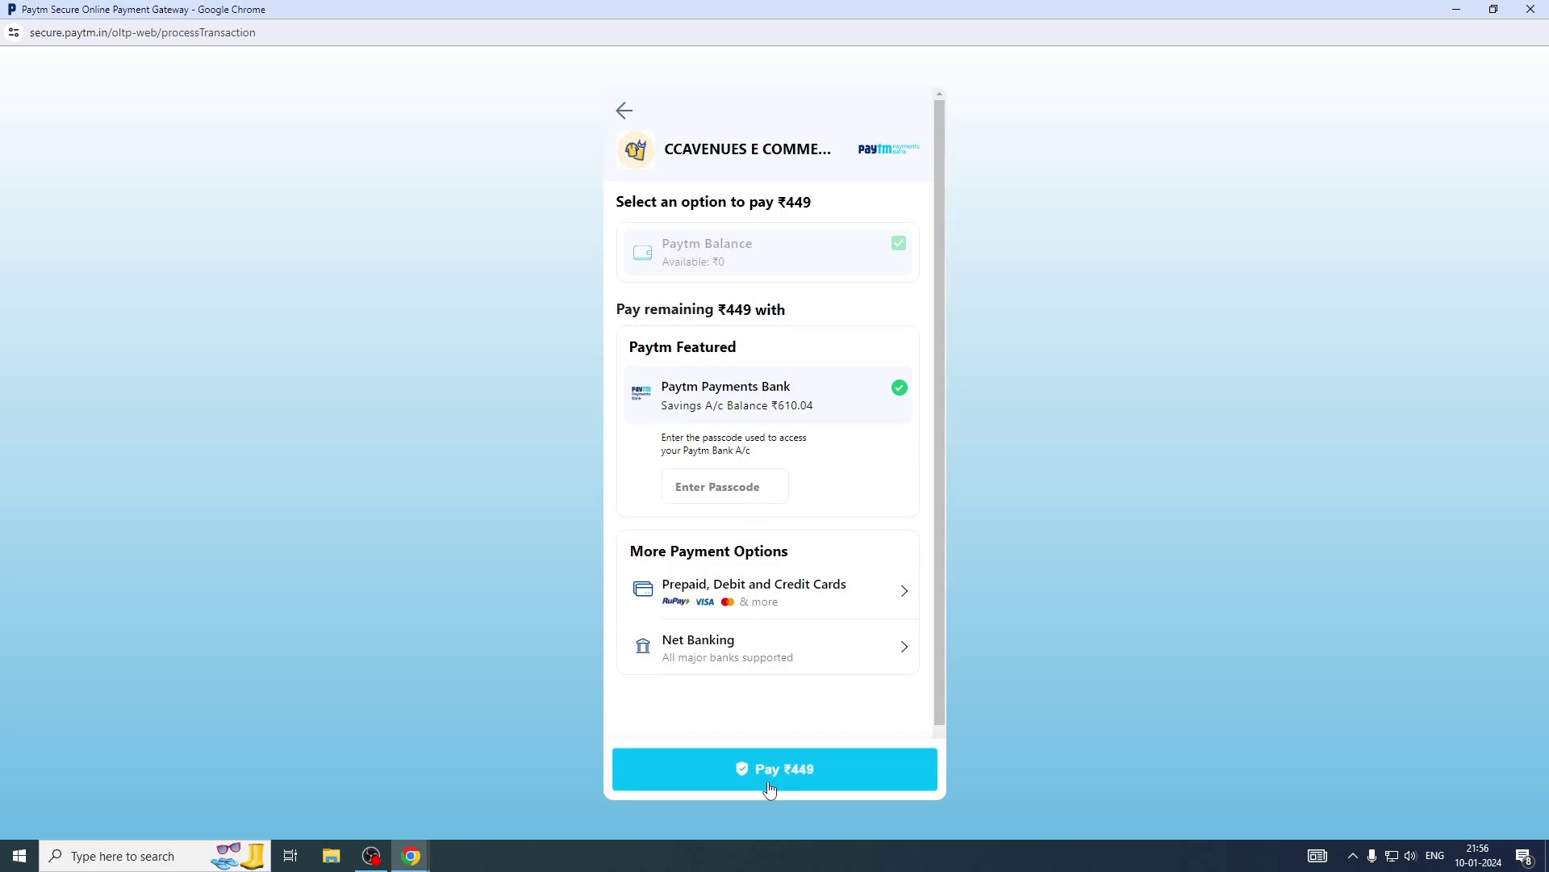
{"action": "left_click", "coordinate": [713, 487]}
{"action": "type", "text": "****"}
{"action": "left_click", "coordinate": [803, 782]}
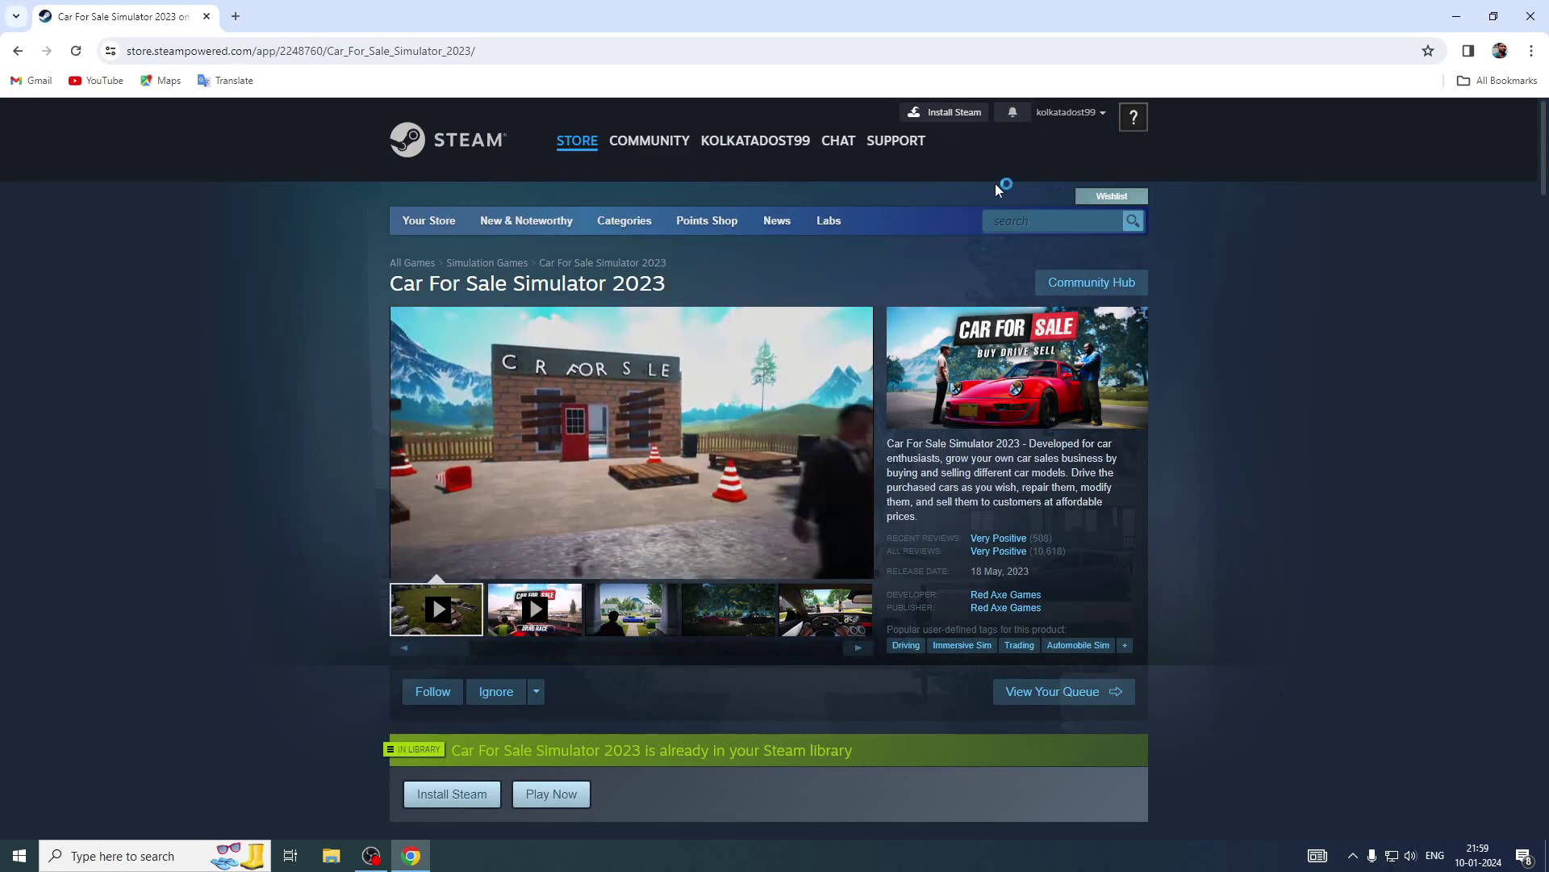
Download the Windows Steam installer and open its setup wizard, closing it without installing.
{"action": "left_click", "coordinate": [936, 117]}
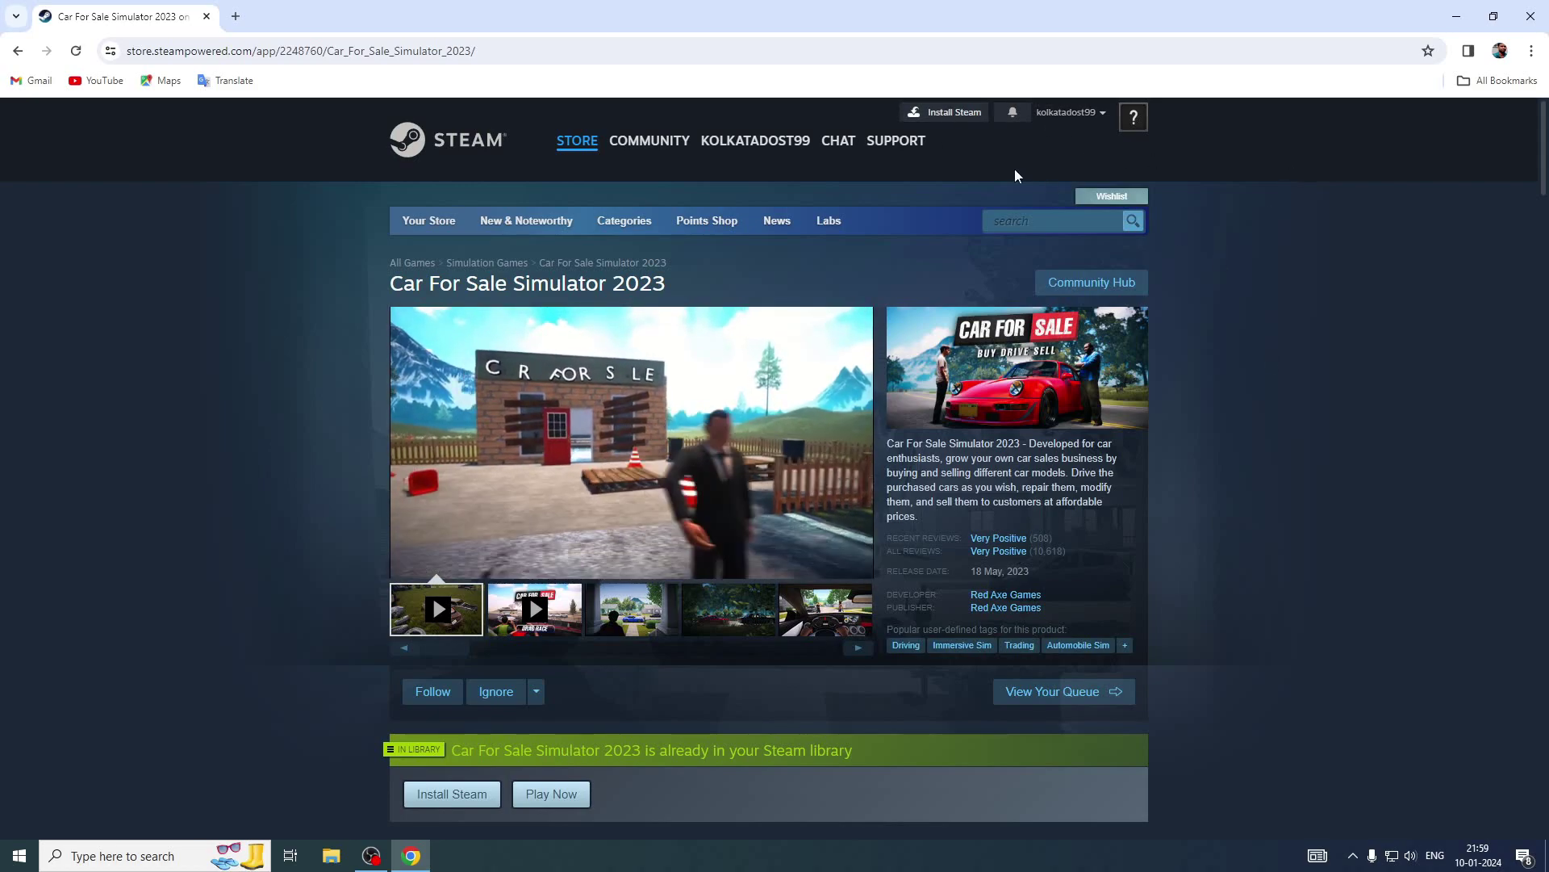
{"action": "left_click", "coordinate": [954, 117]}
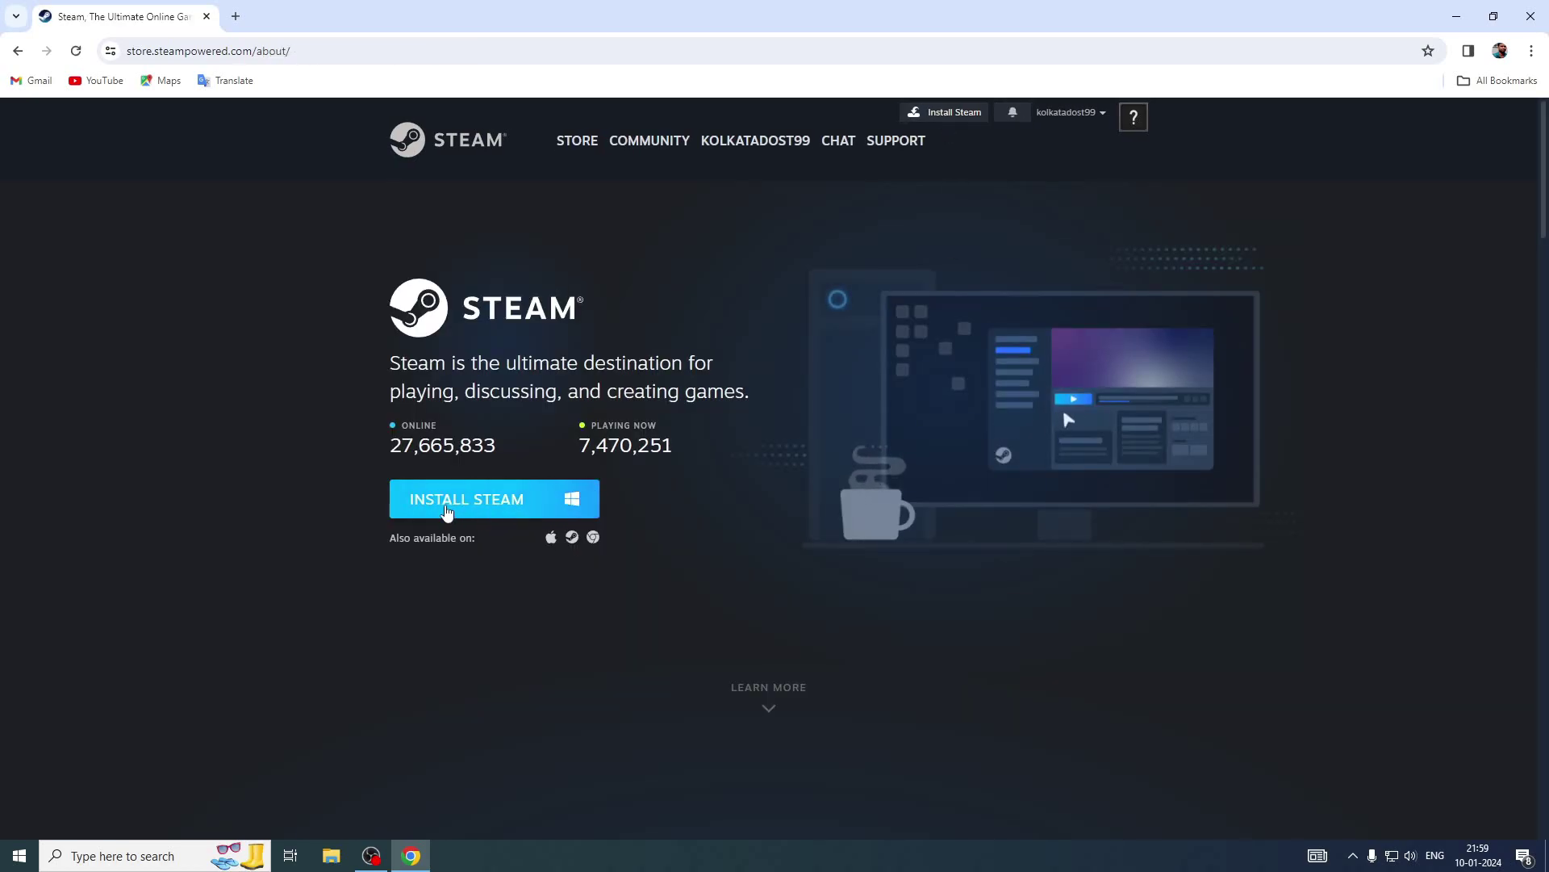
{"action": "left_click", "coordinate": [478, 498]}
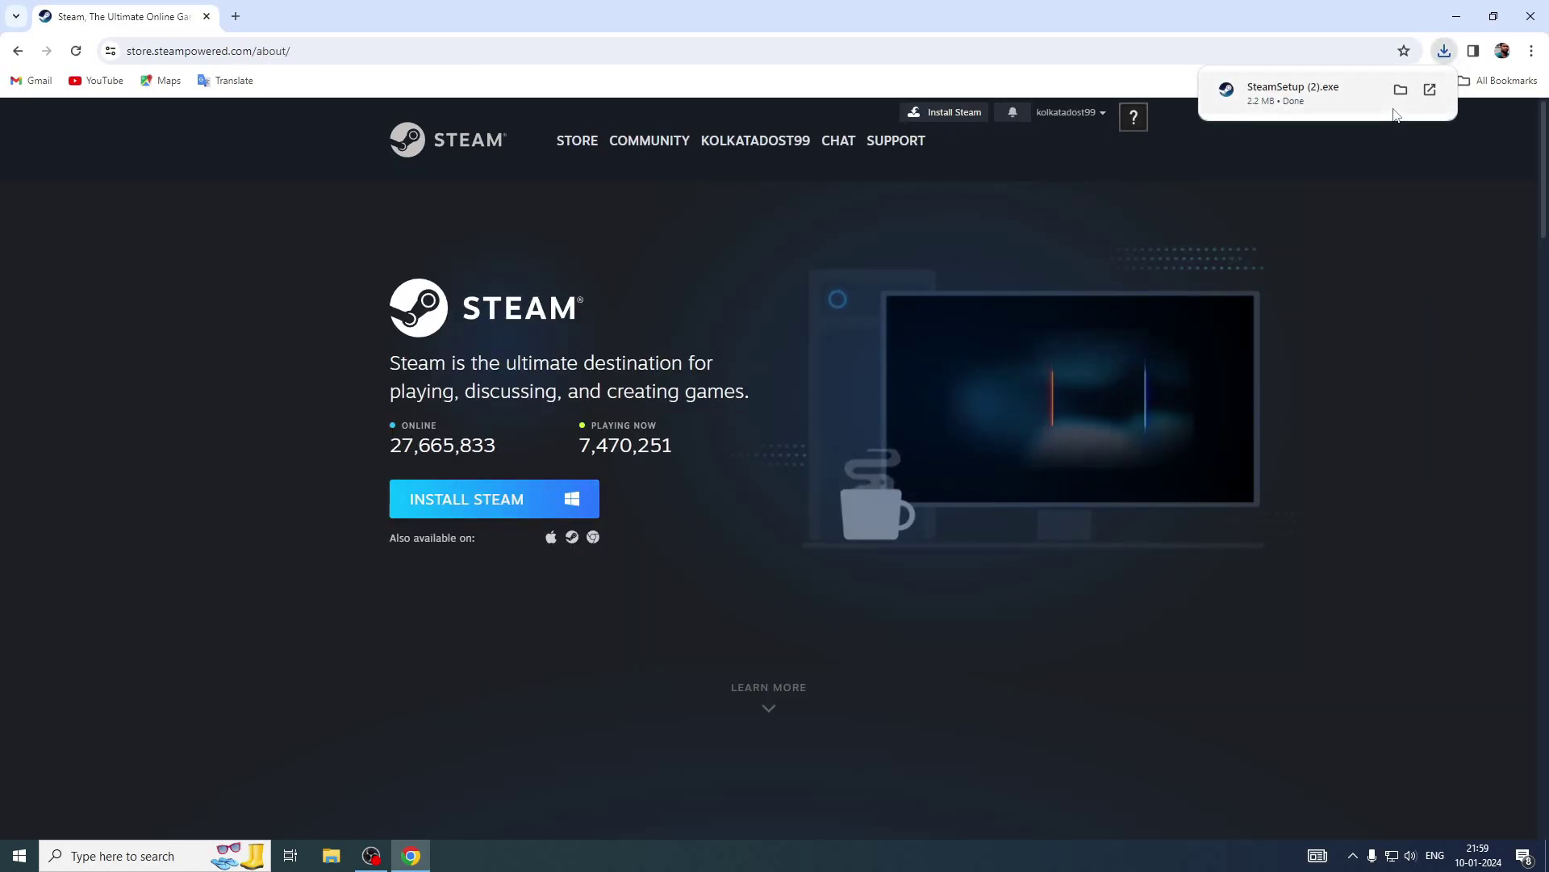
{"action": "left_click", "coordinate": [1290, 101]}
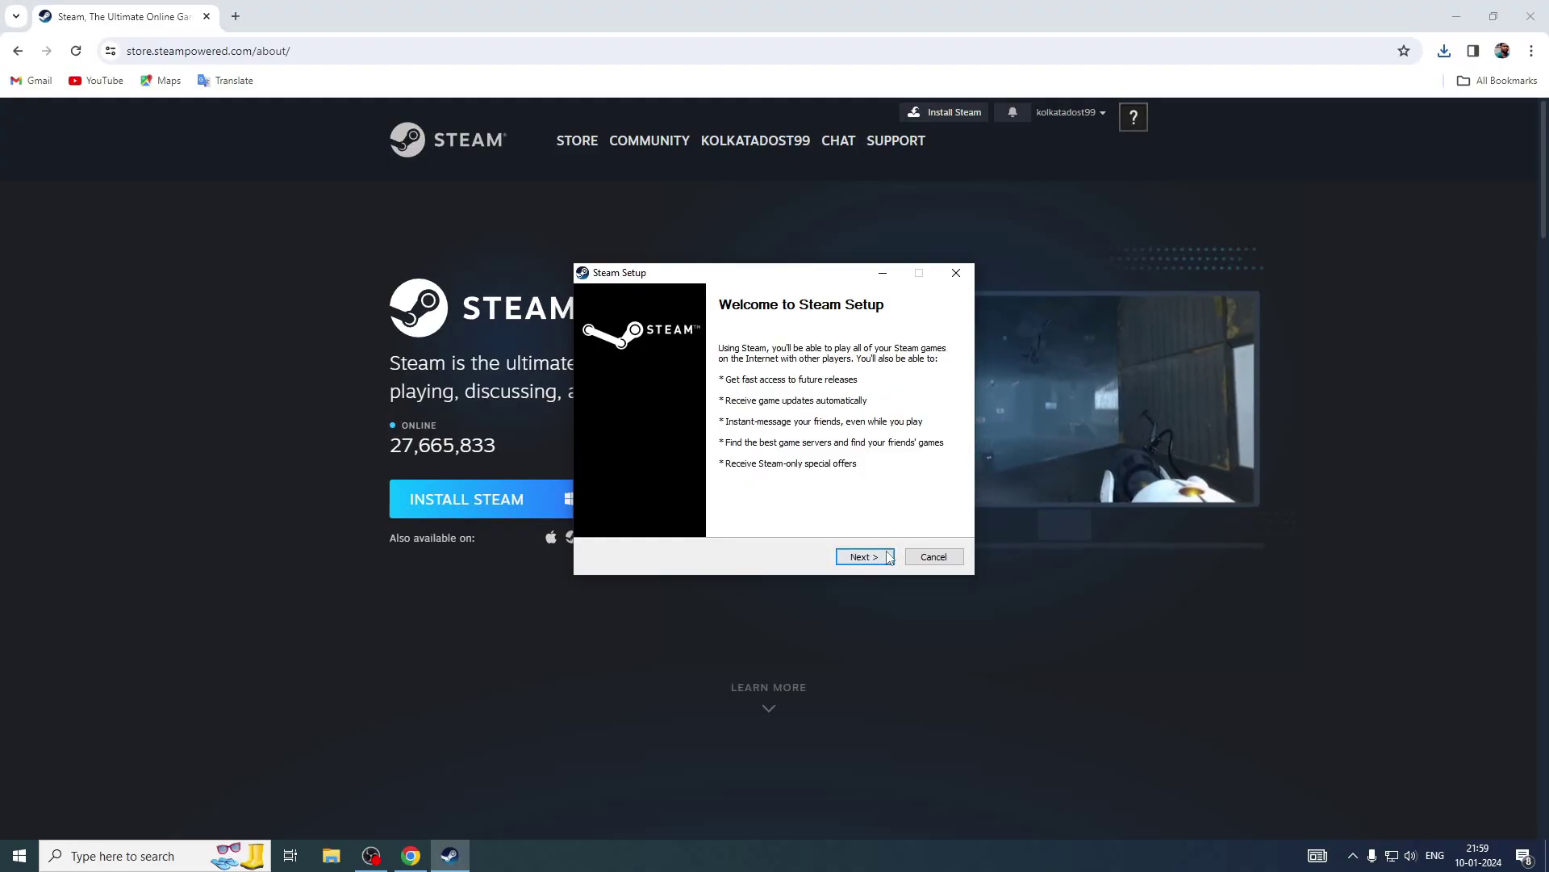
{"action": "left_click", "coordinate": [956, 273]}
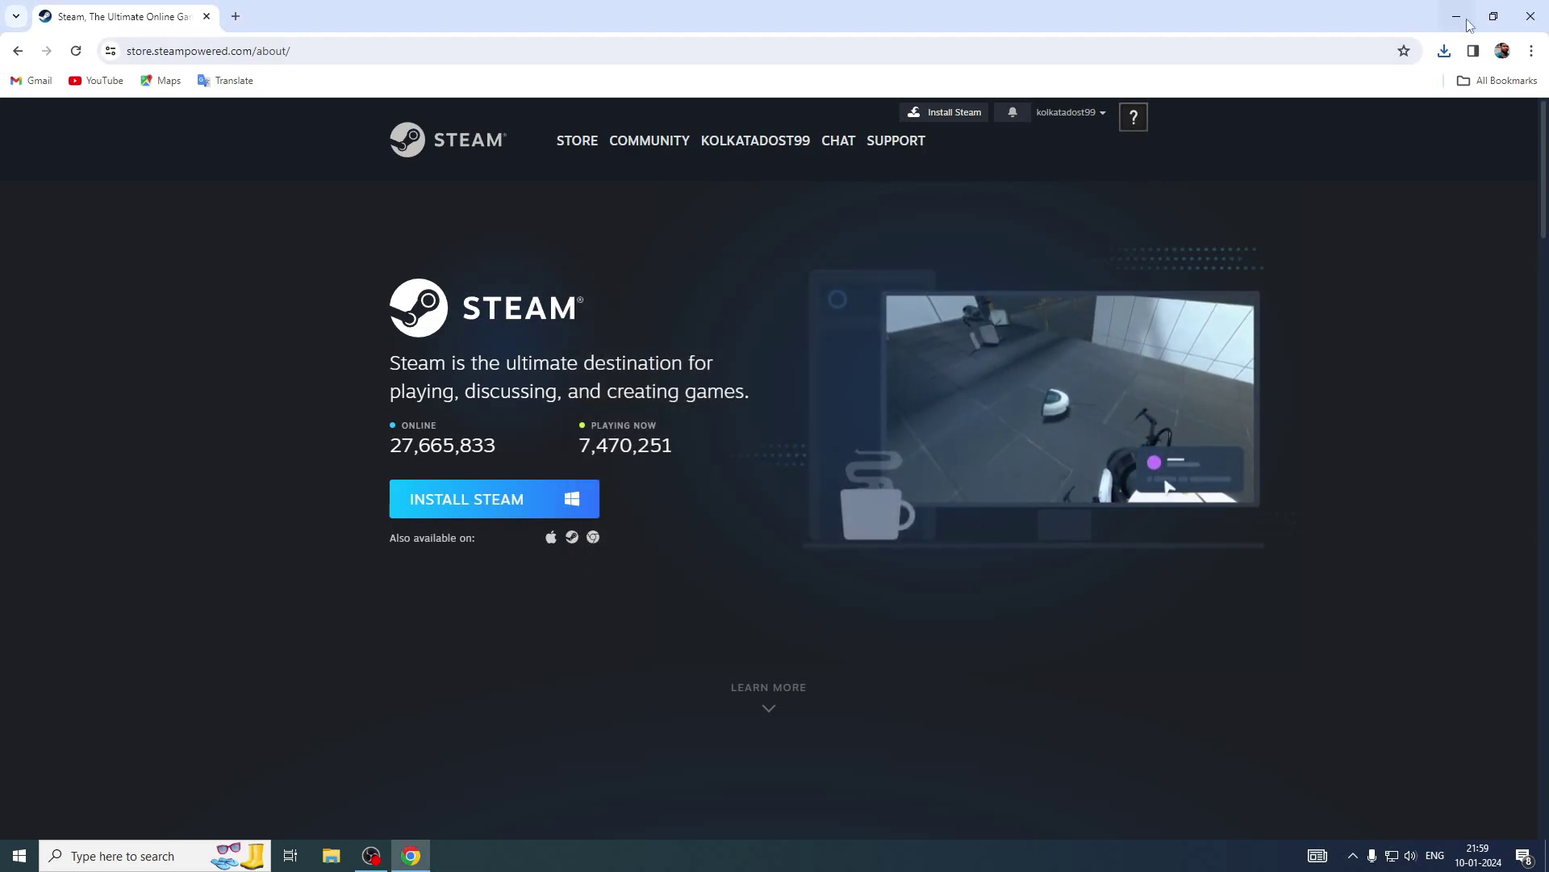
Close the browser and launch the Steam desktop client from its desktop shortcut.
{"action": "left_click", "coordinate": [1531, 16]}
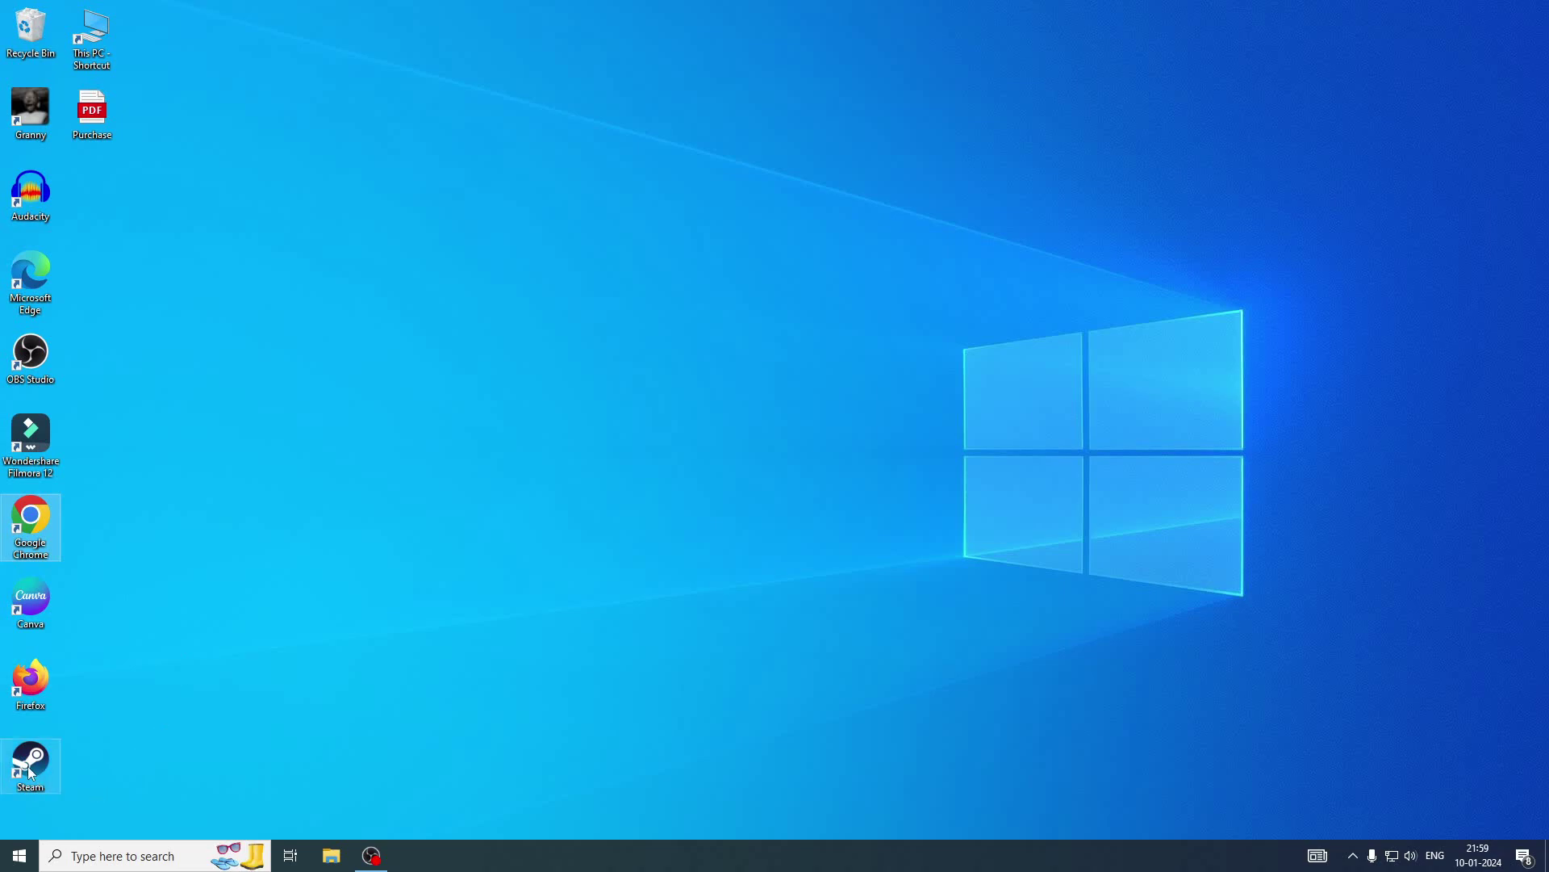
{"action": "left_click_drag", "start_coordinate": [45, 757], "coordinate": [597, 436]}
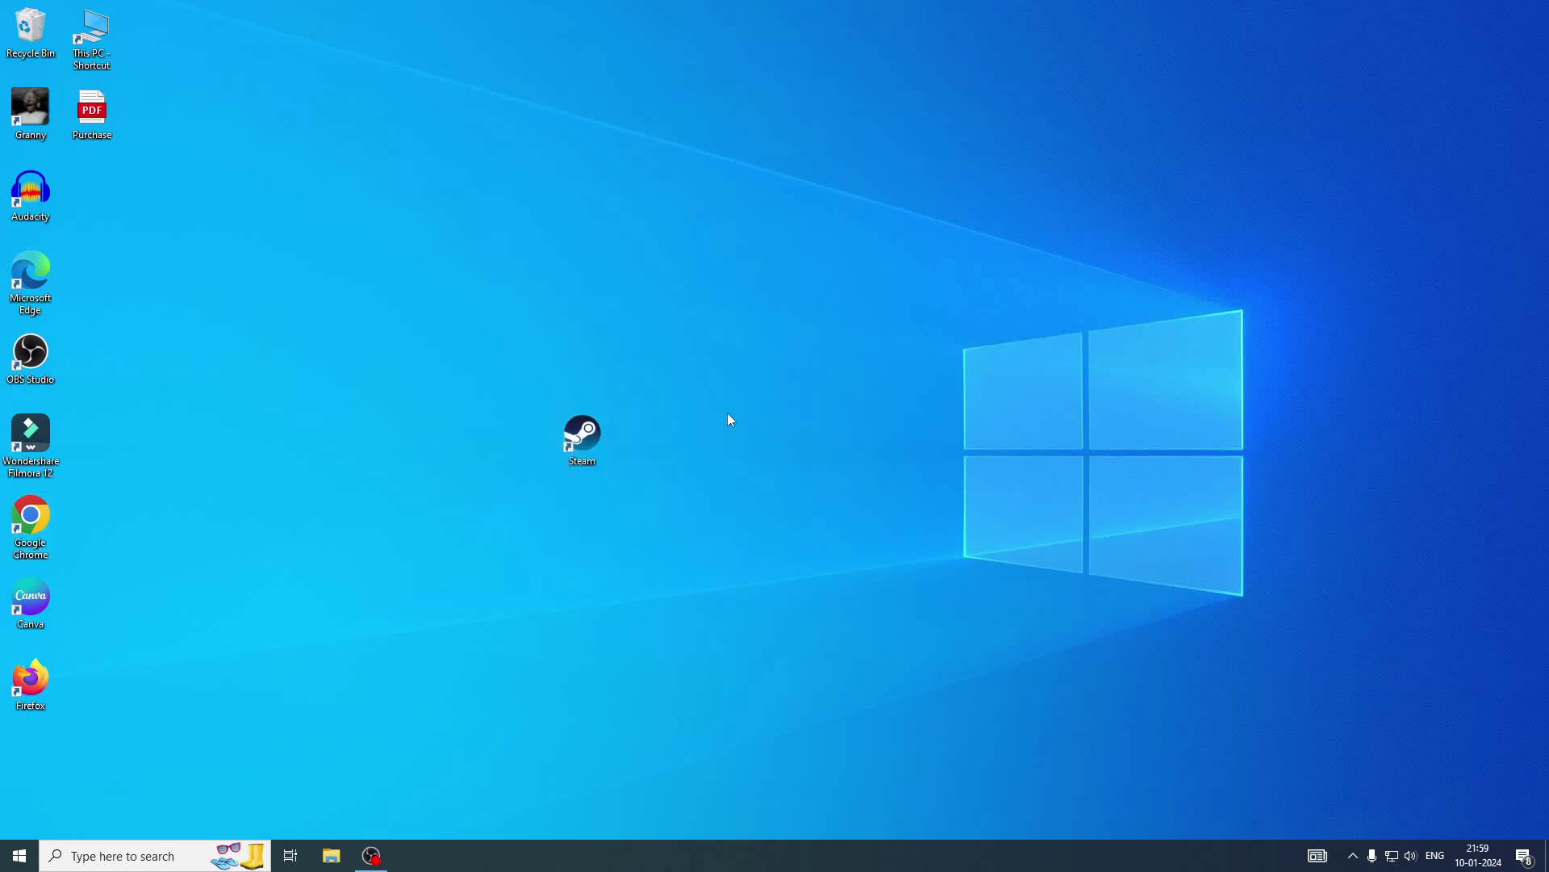
{"action": "double_click", "coordinate": [597, 442]}
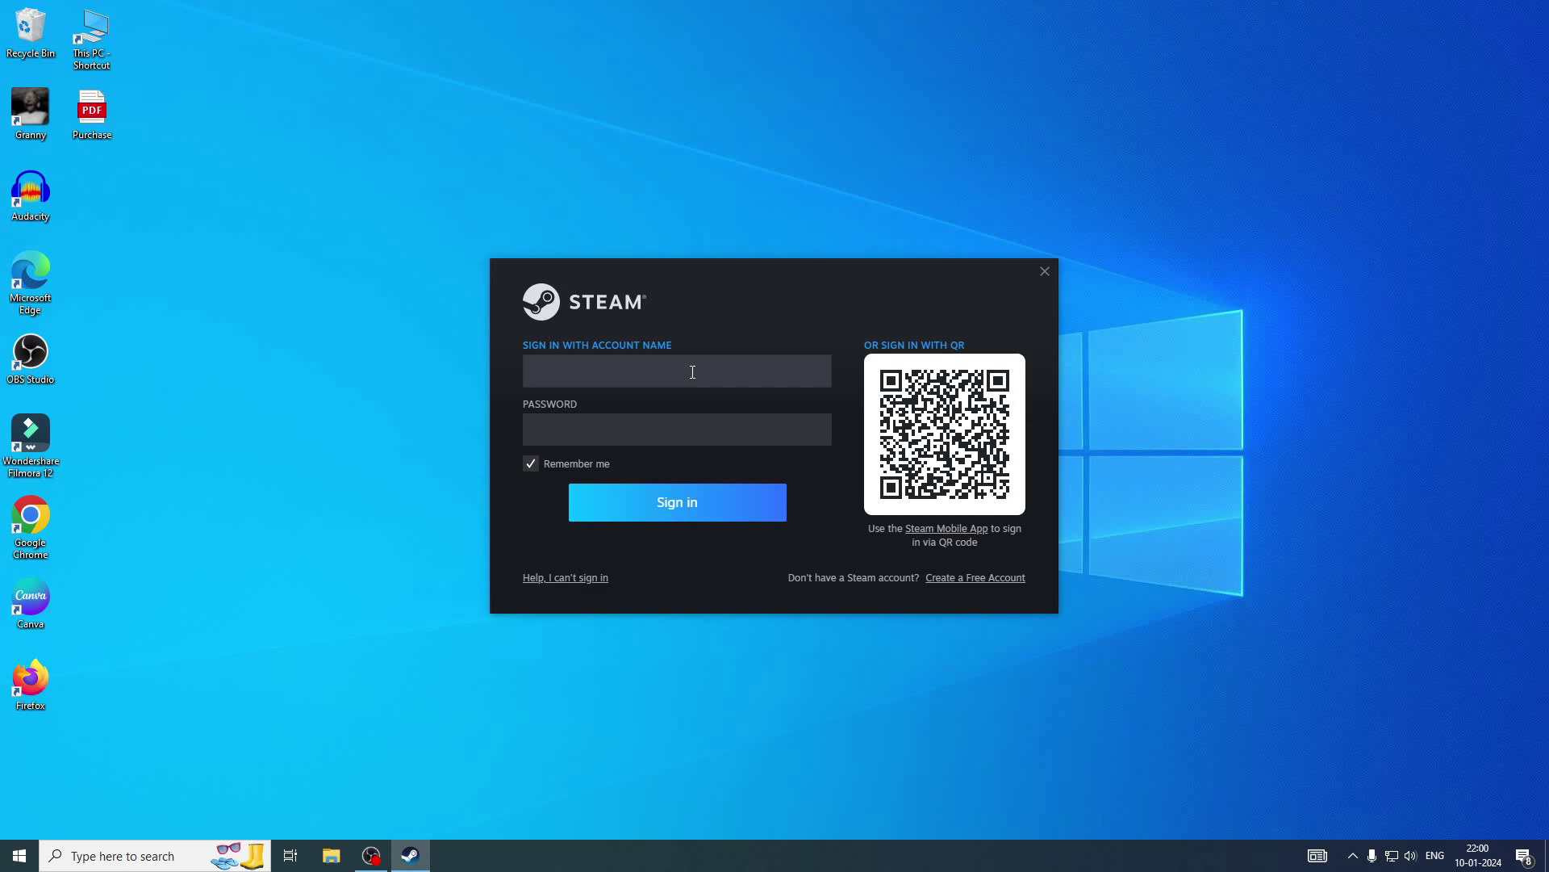
Sign in to the Steam client with the account name and password, and maximize its window.
{"action": "key", "text": "ctrl+v"}
{"action": "left_click", "coordinate": [692, 507]}
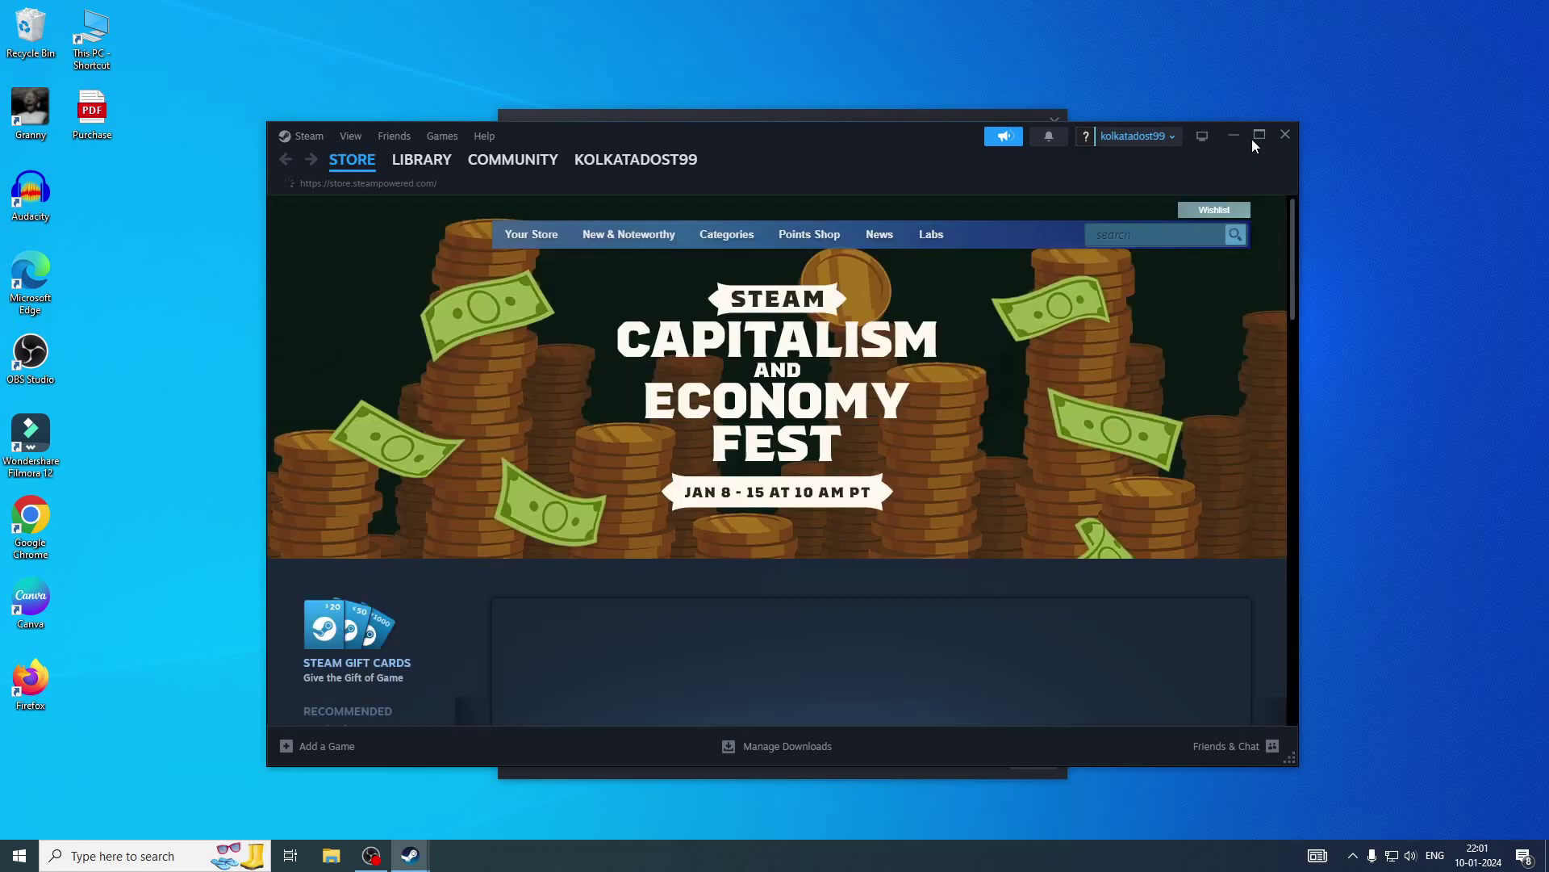
{"action": "left_click", "coordinate": [1256, 137]}
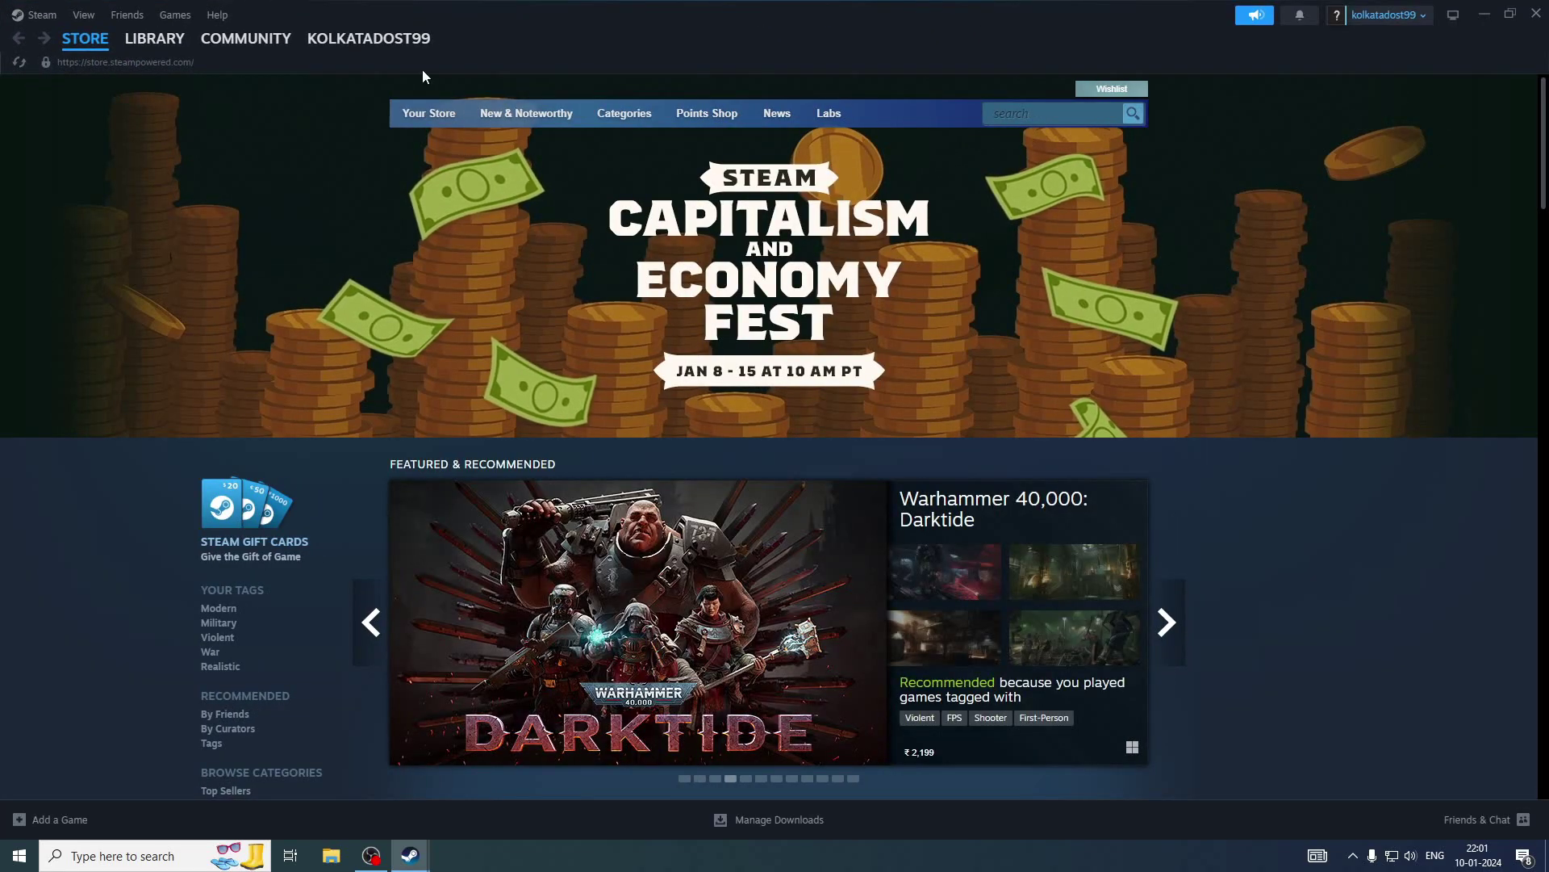
Install Car For Sale Simulator 2023 from the library onto drive C:, with desktop and start menu shortcuts.
{"action": "left_click", "coordinate": [168, 41]}
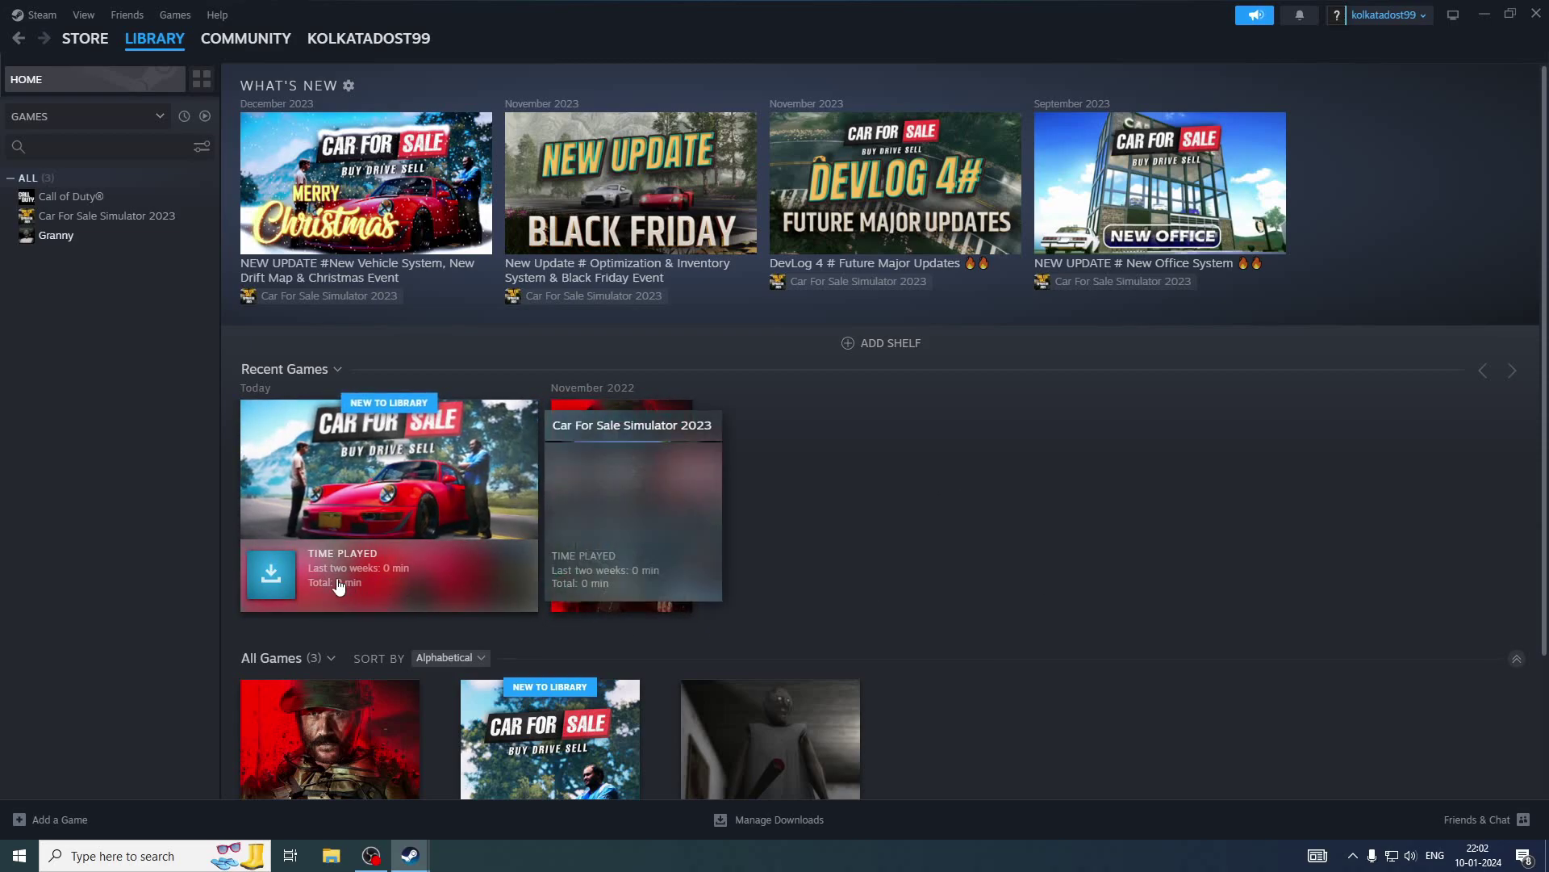
{"action": "left_click", "coordinate": [263, 579]}
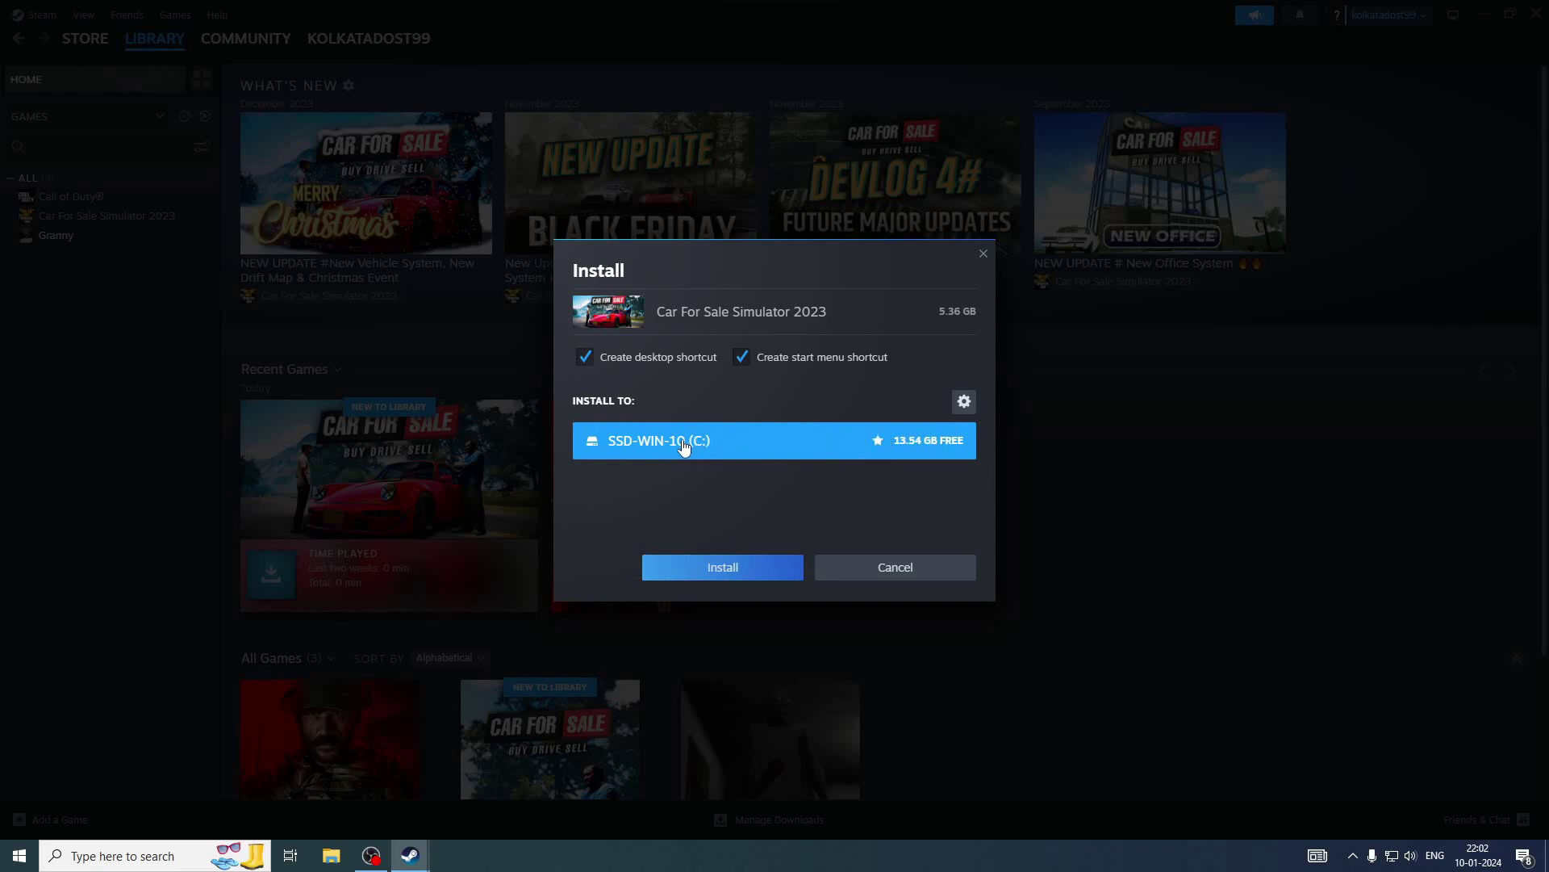
{"action": "left_click", "coordinate": [723, 569]}
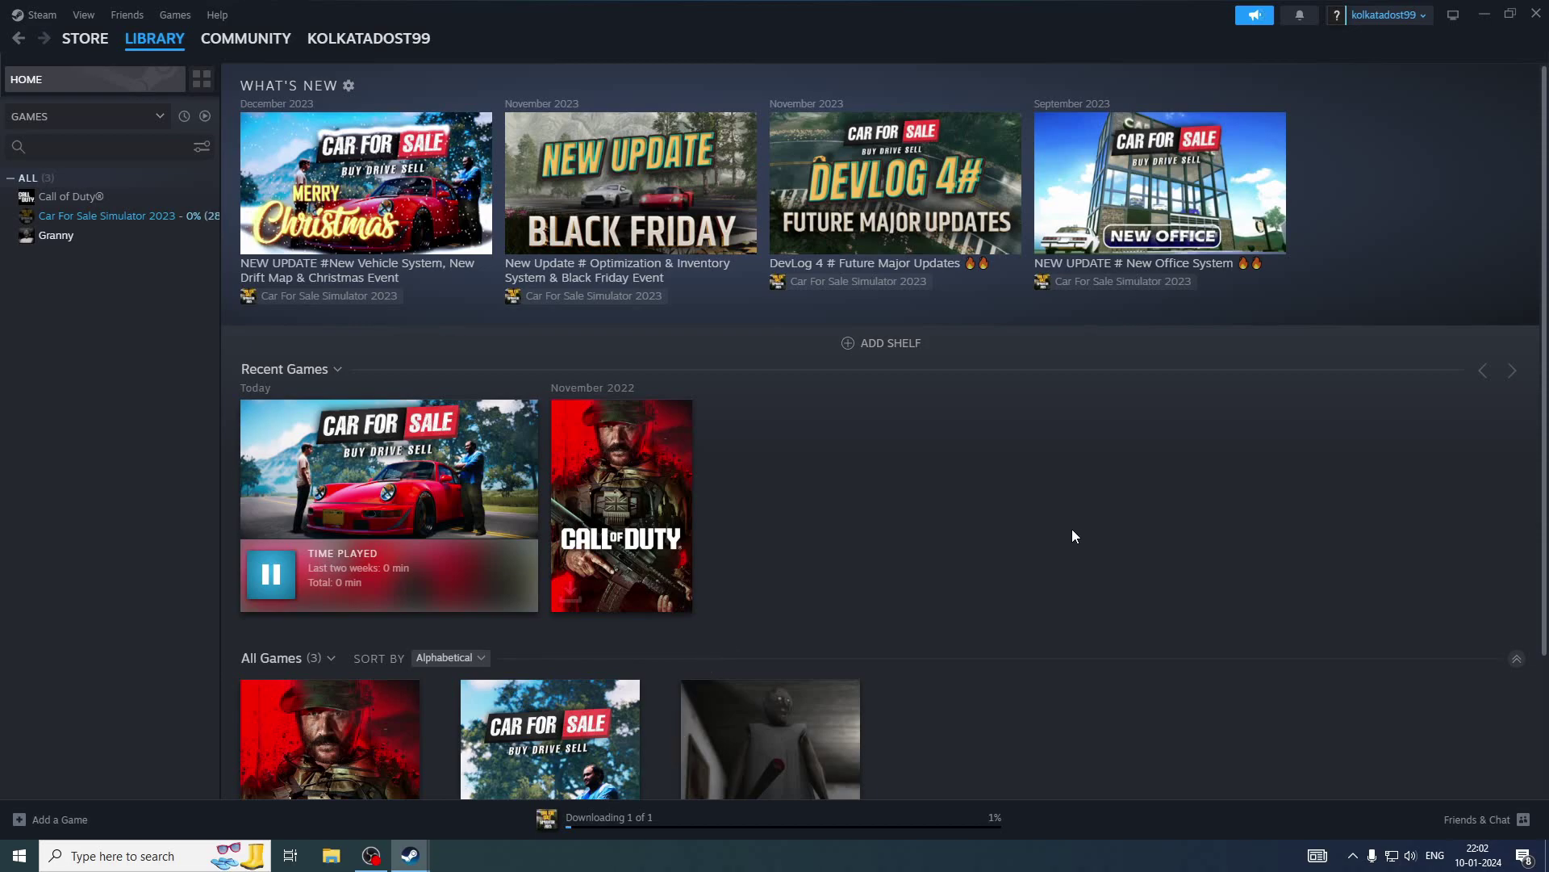
Launch the installed Car For Sale Simulator 2023 from its library page.
{"action": "mouse_move", "coordinate": [334, 582]}
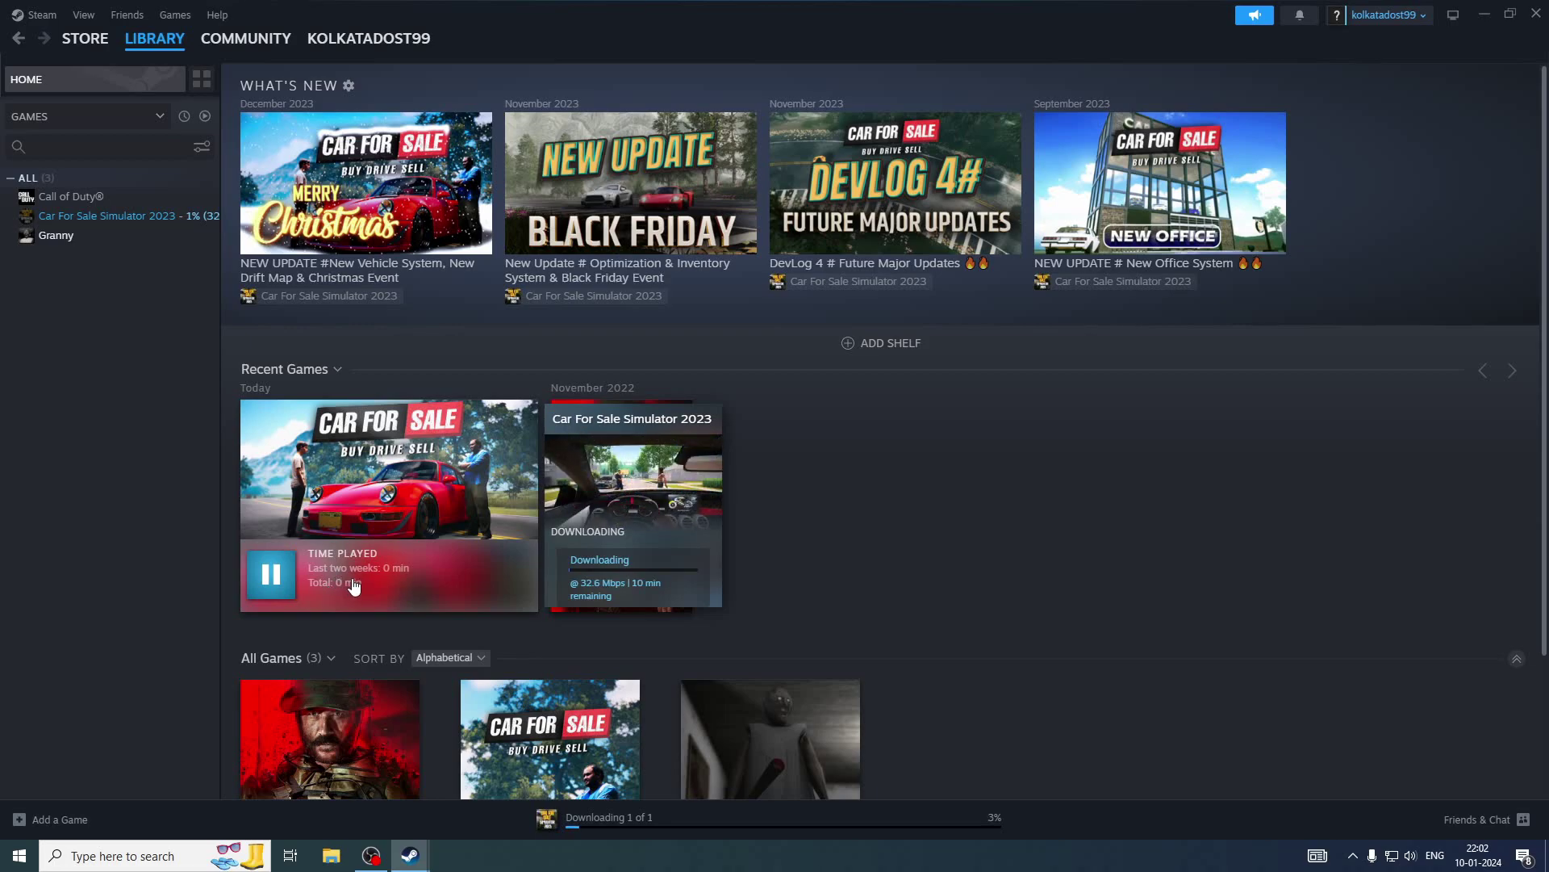
{"action": "mouse_move", "coordinate": [618, 601]}
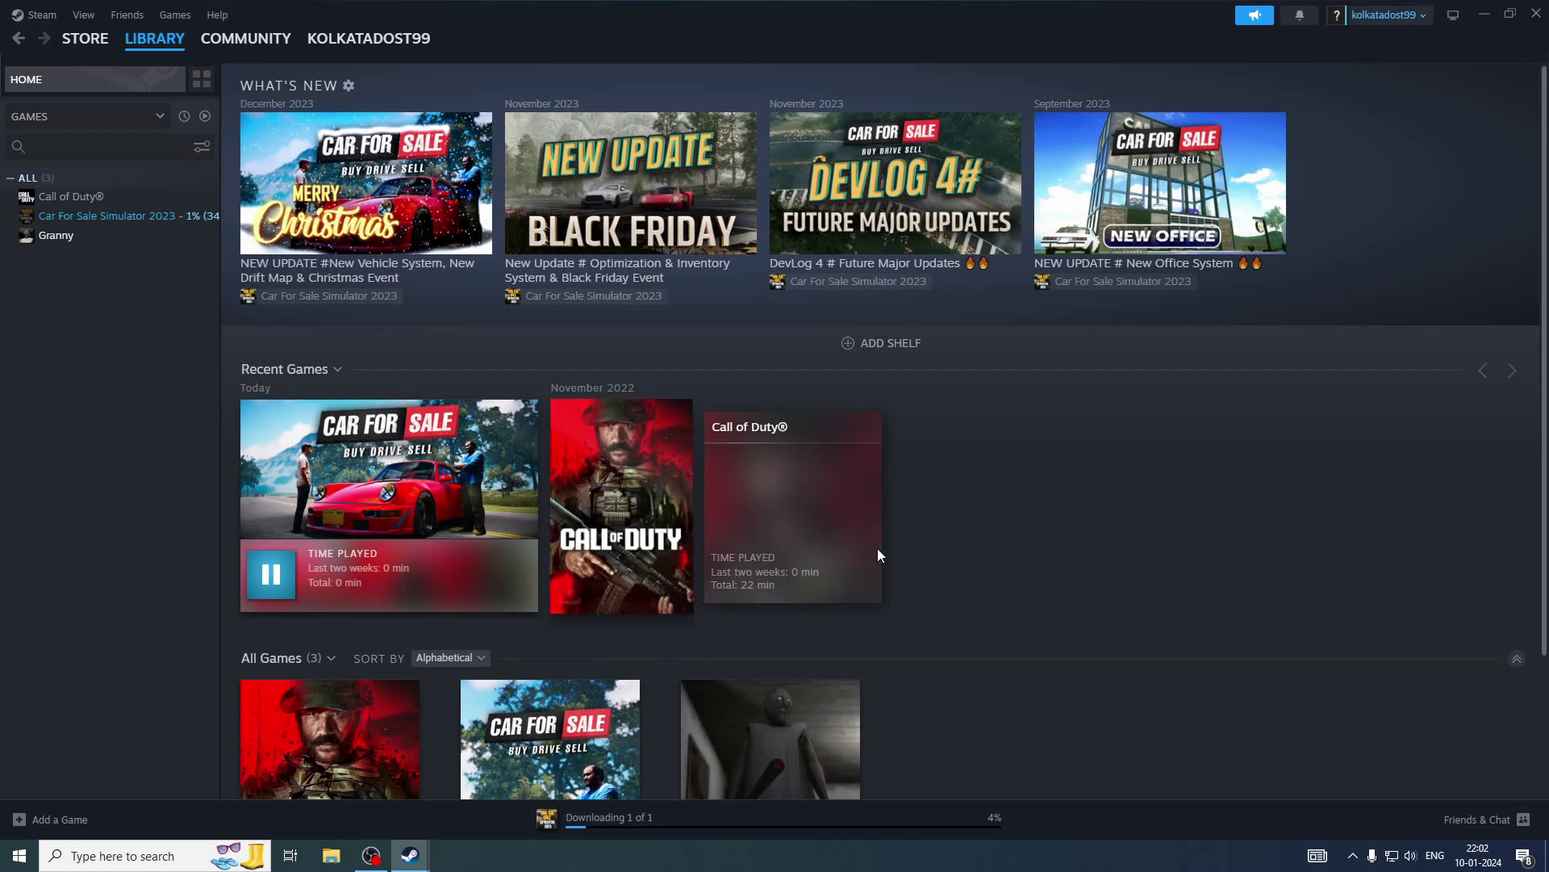
{"action": "scroll", "coordinate": [1008, 526], "scroll_direction": "down", "scroll_amount": 2}
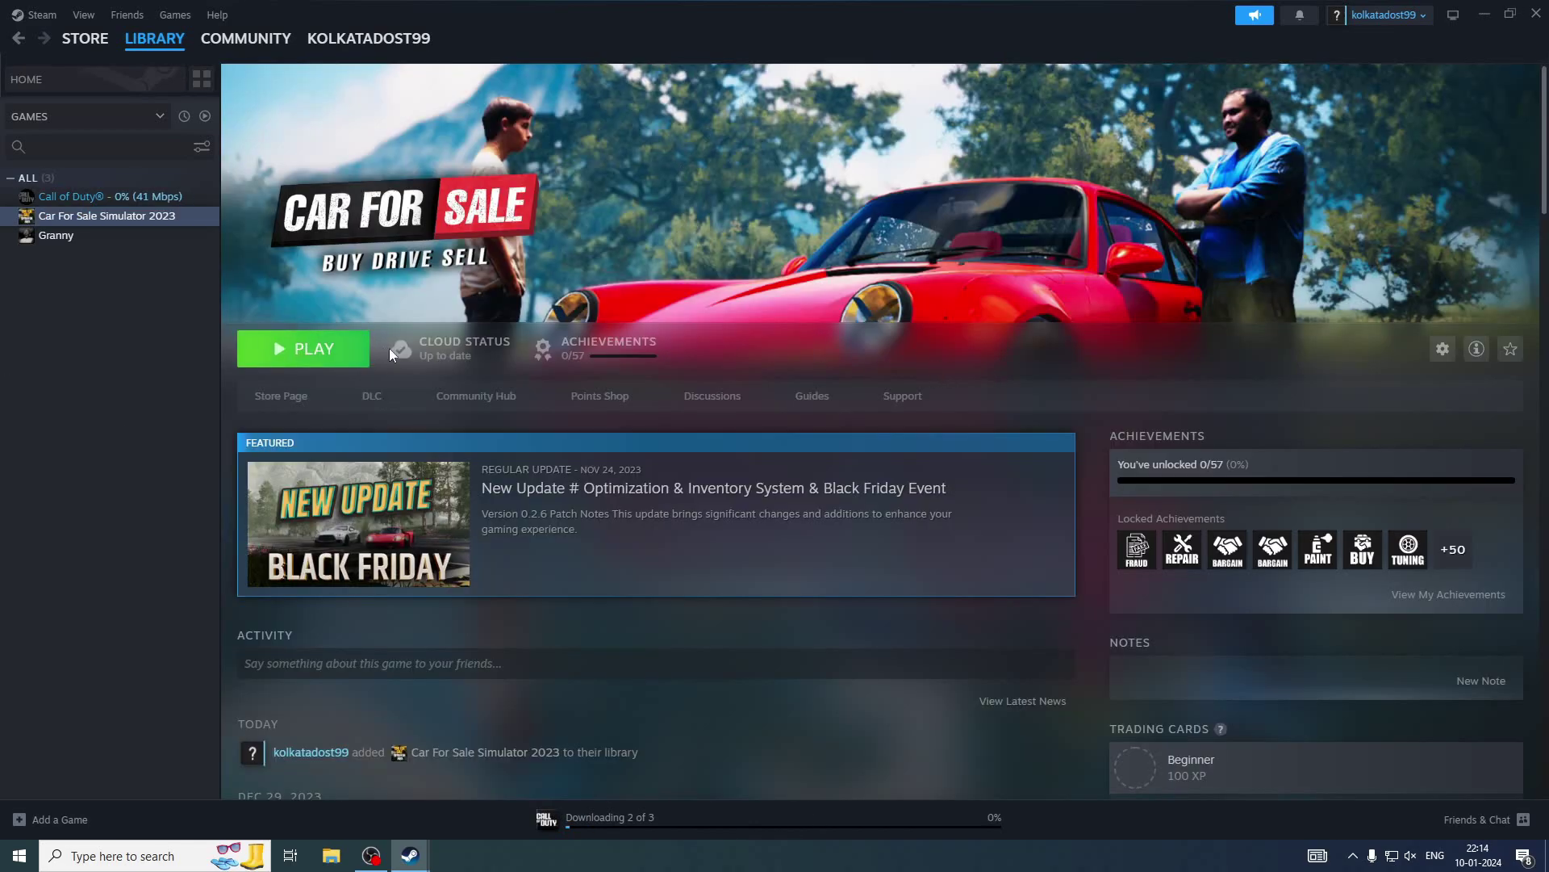
{"action": "left_click", "coordinate": [280, 357]}
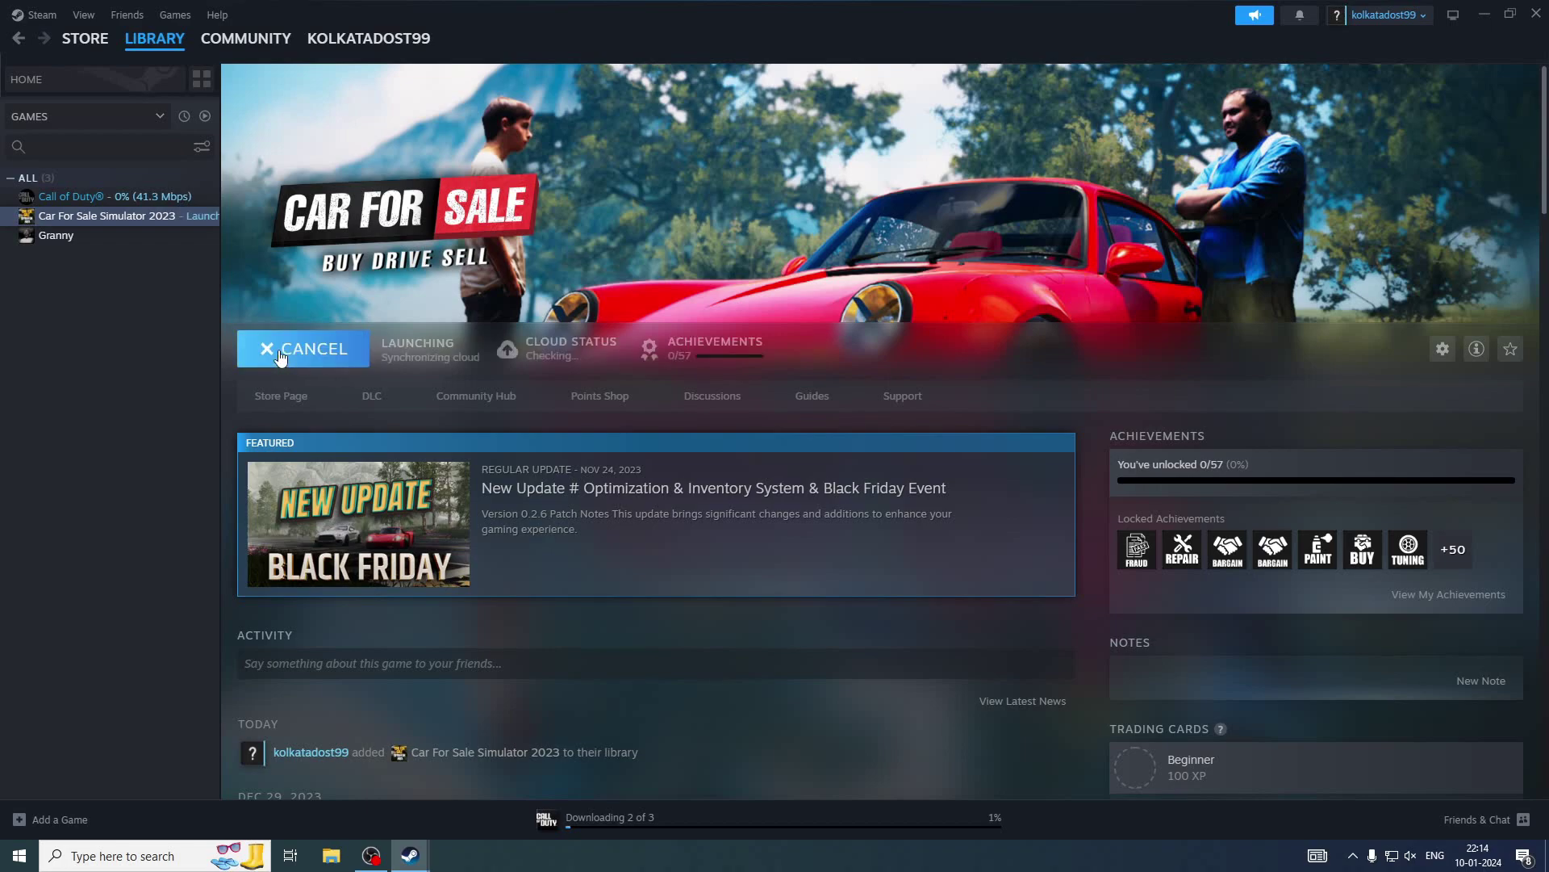